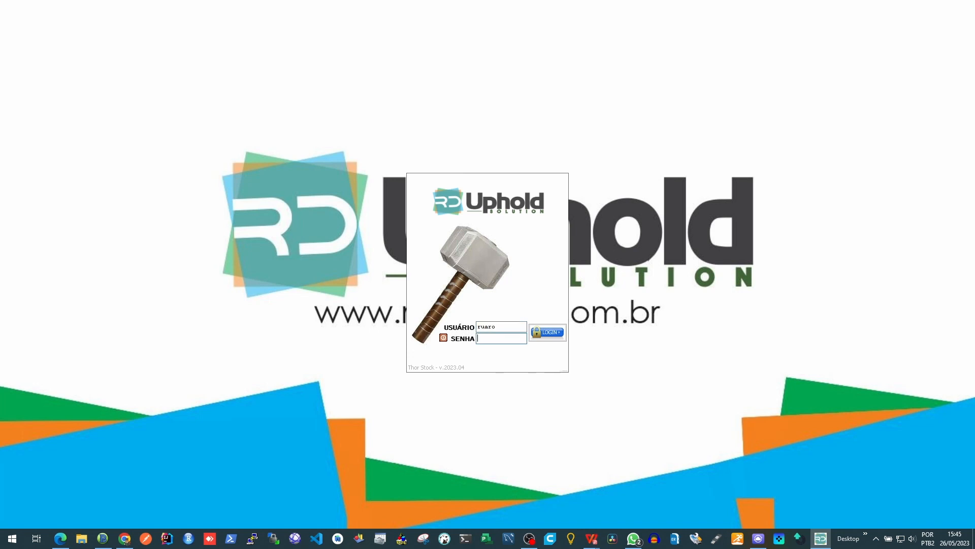
Step: Log in with the account password and open the Usuários registry under Cadastros
{"action": "type", "text": "****"}
{"action": "key", "text": "Return"}
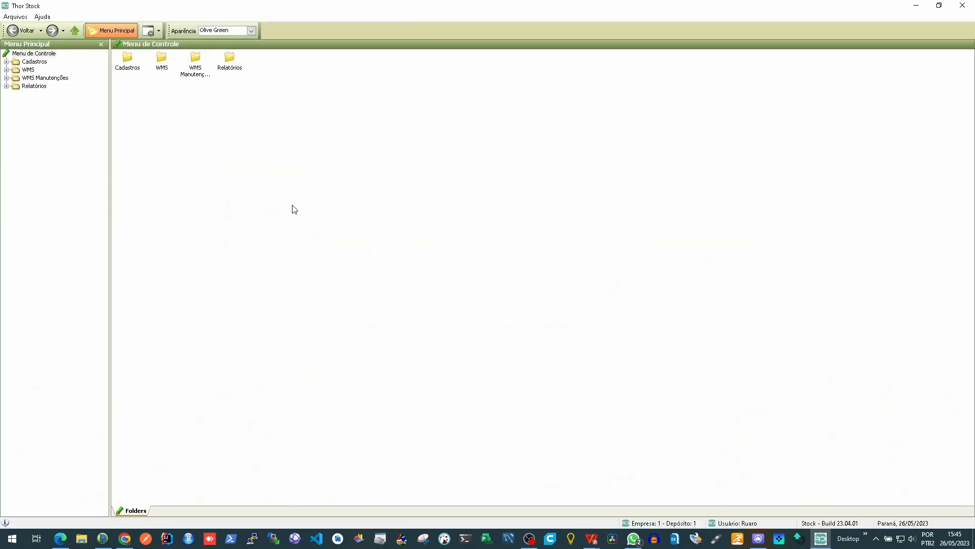
{"action": "left_click", "coordinate": [29, 63]}
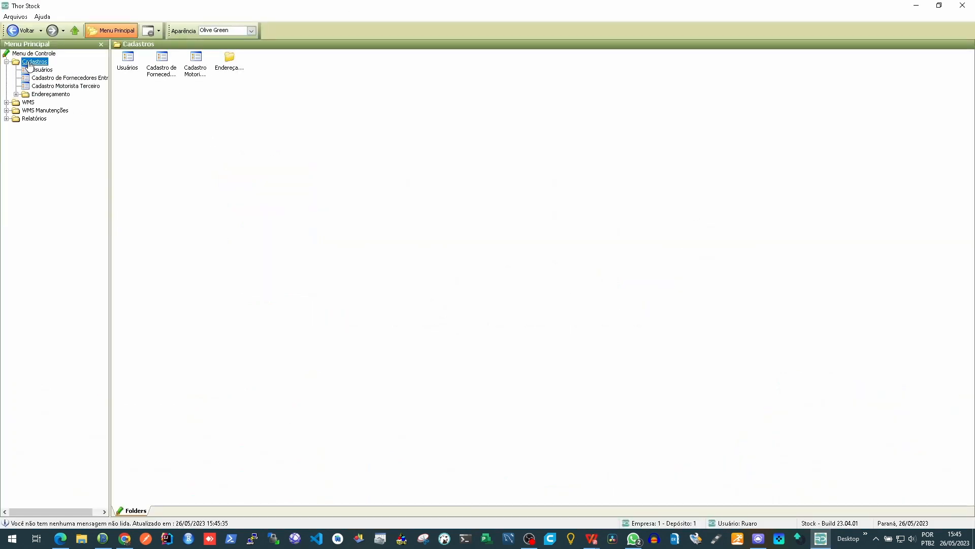
{"action": "left_click", "coordinate": [43, 70]}
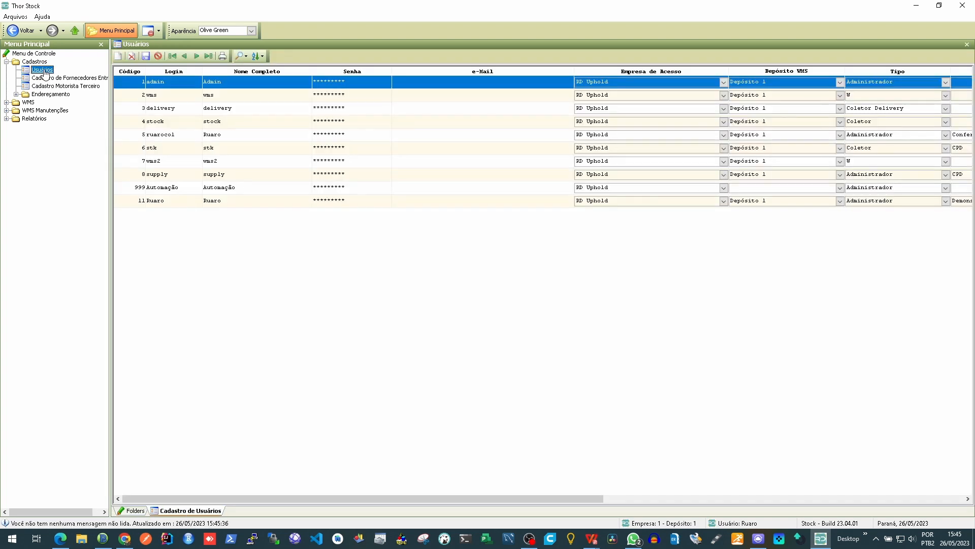
Step: Examine the VALAGE permission for unscheduled third-party entry in the process configuration of the user with the Demonstracao profile
{"action": "left_click", "coordinate": [227, 200]}
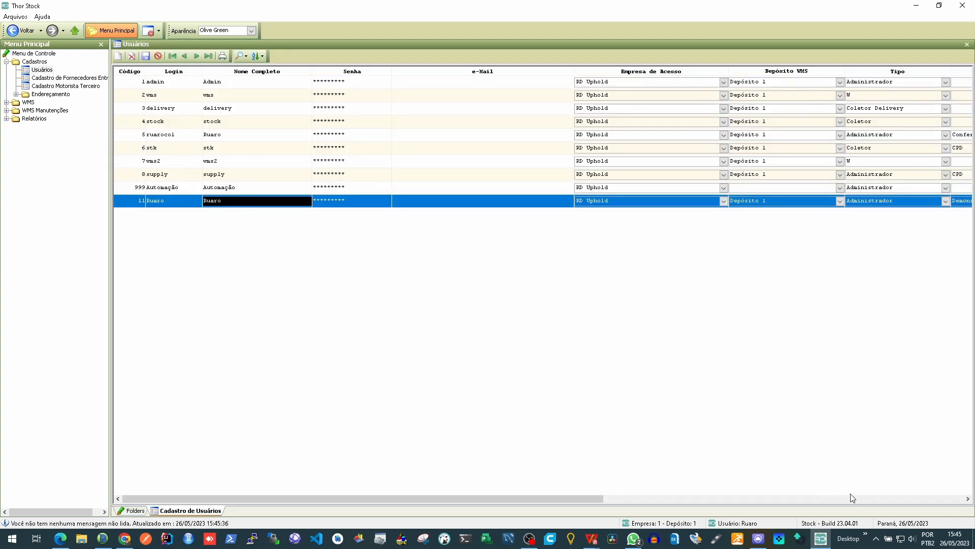
{"action": "left_click", "coordinate": [894, 501]}
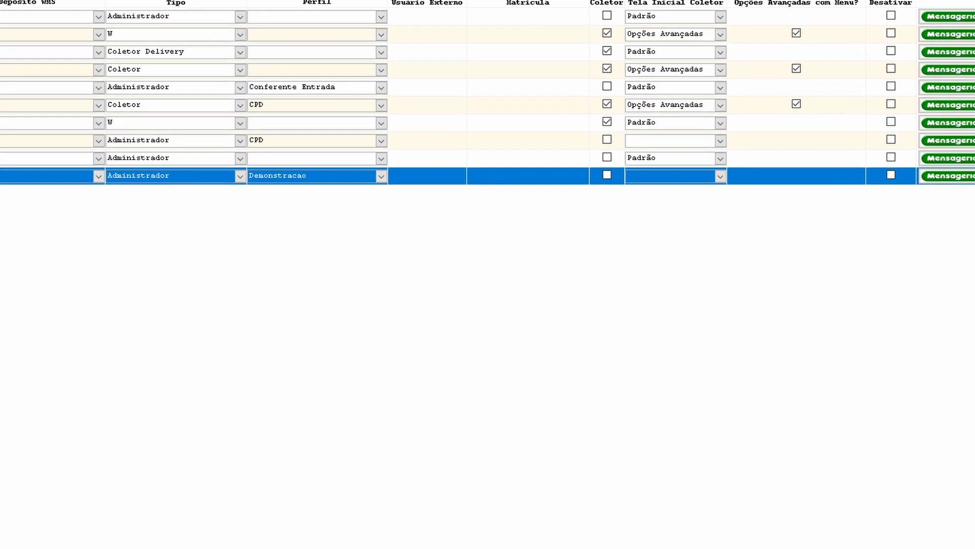
{"action": "left_click", "coordinate": [882, 200]}
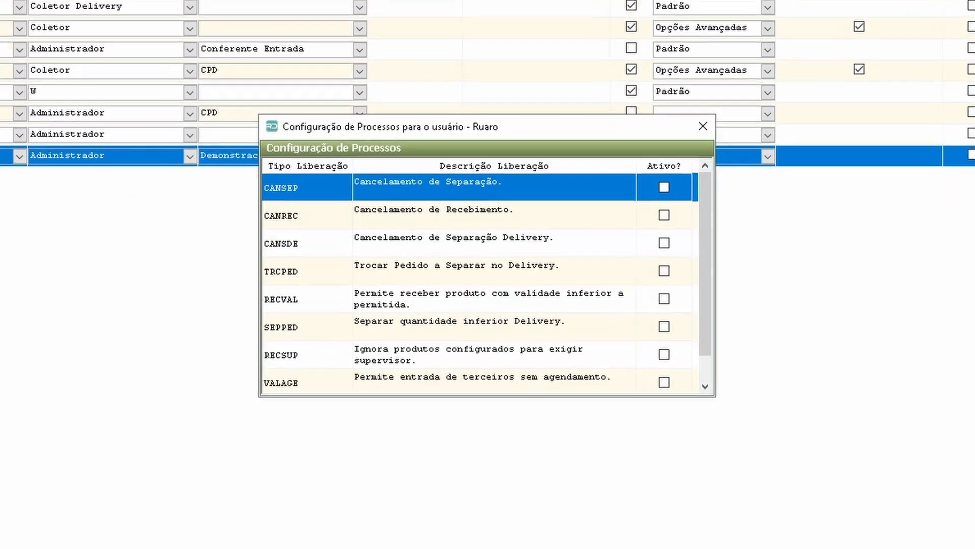
{"action": "left_click", "coordinate": [336, 410]}
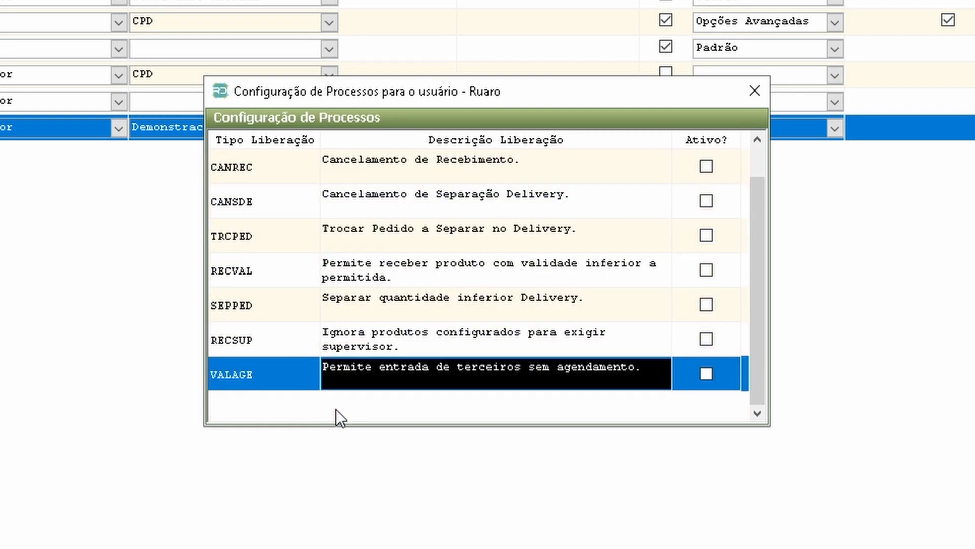
{"action": "left_click", "coordinate": [706, 374]}
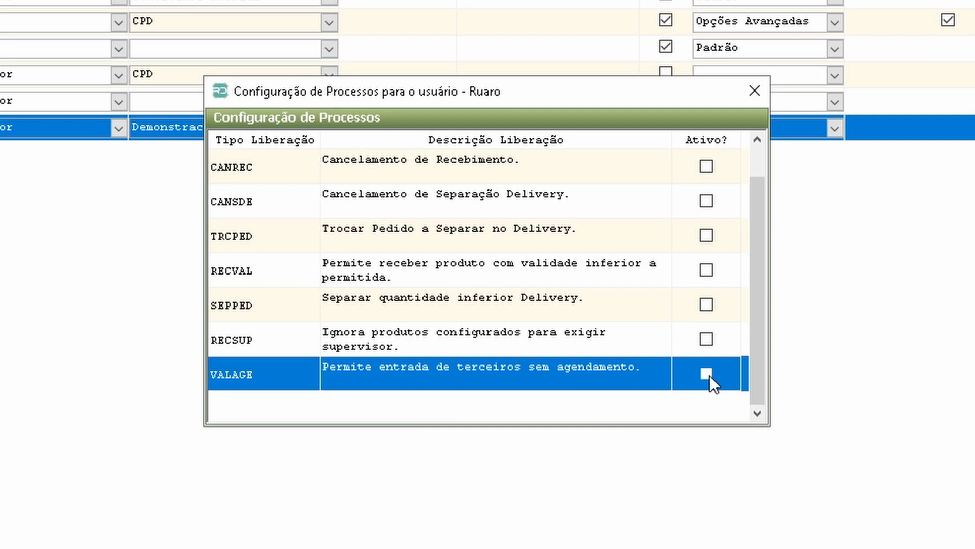
{"action": "left_click", "coordinate": [754, 90]}
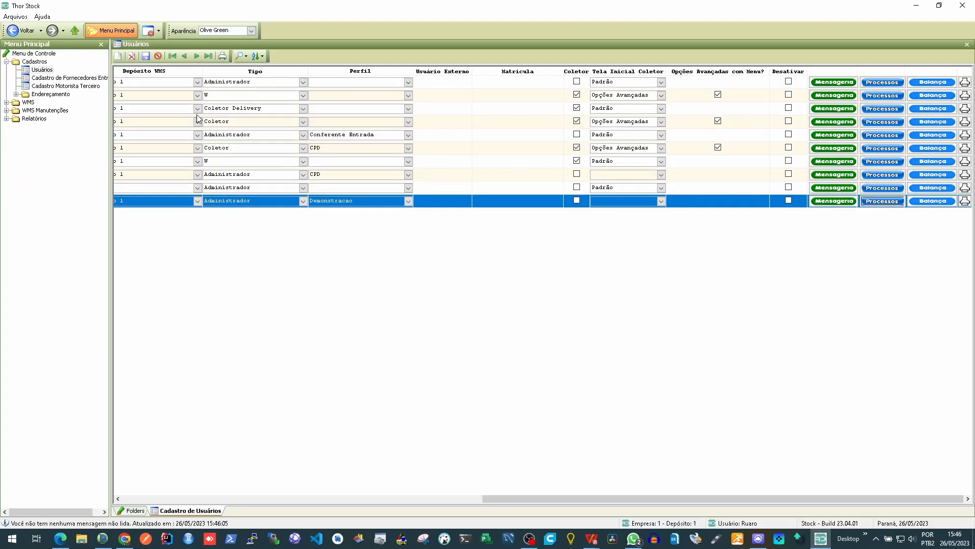
Step: View the Cadastro de Doca de Descarga list and the Cadastro Motorista Terceiro list
{"action": "left_click", "coordinate": [17, 94]}
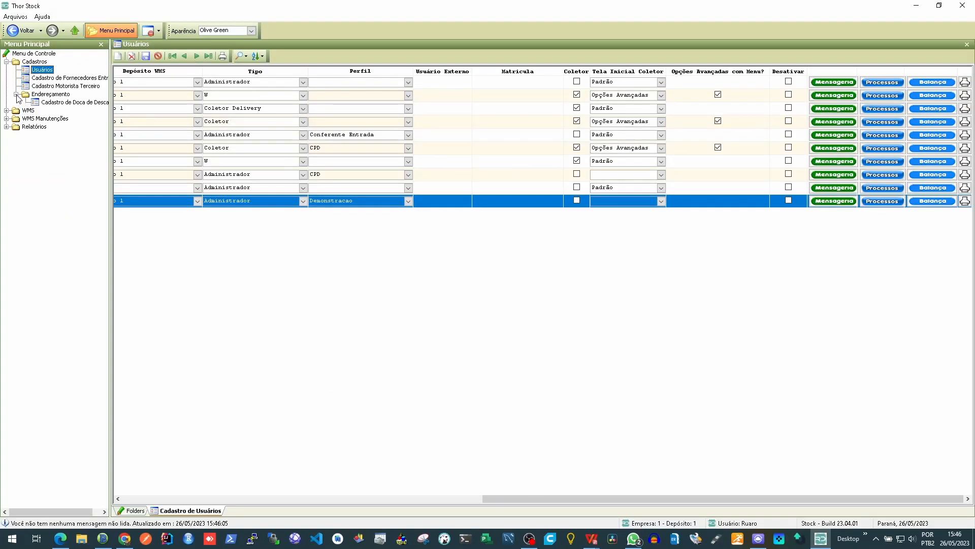
{"action": "left_click", "coordinate": [80, 103]}
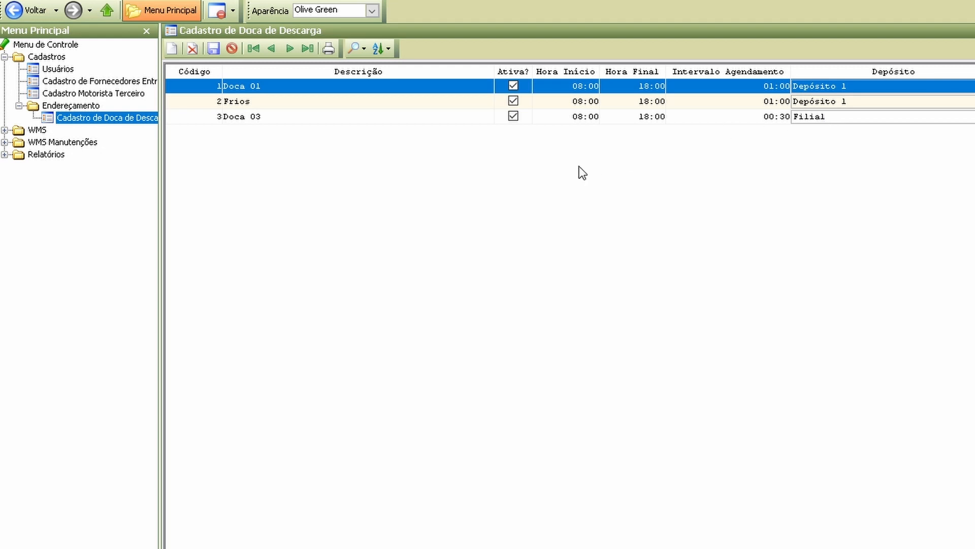
{"action": "left_click", "coordinate": [131, 97]}
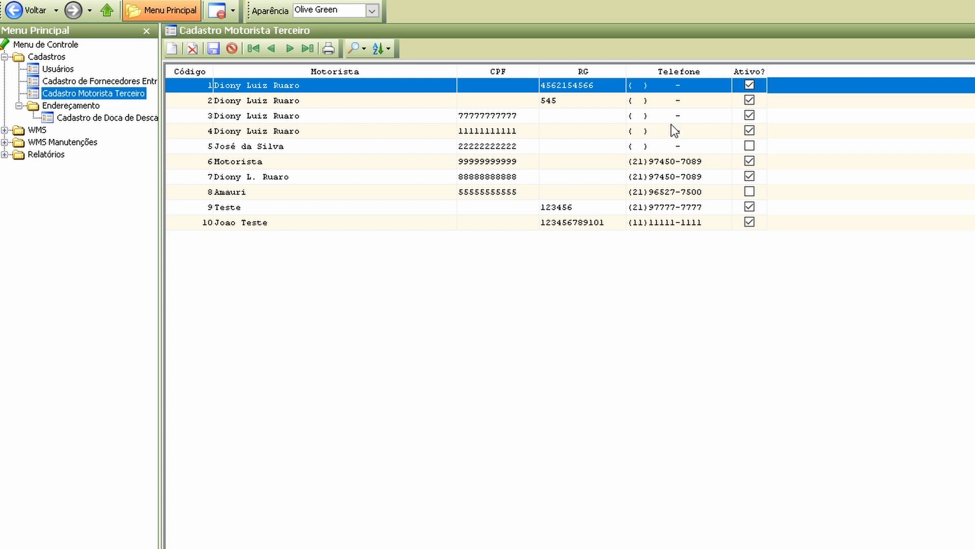
Step: Look up the supplier MG MUSIC INSTRUMENTOS MUSICAIS LTDA in the Cadastro de Fornecedores Entrega registry
{"action": "left_click", "coordinate": [135, 80]}
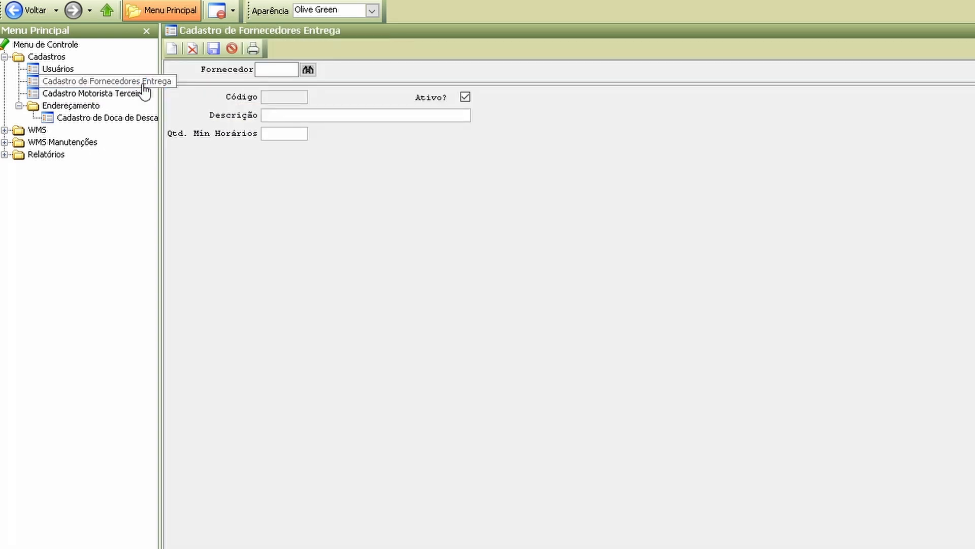
{"action": "left_click", "coordinate": [306, 70]}
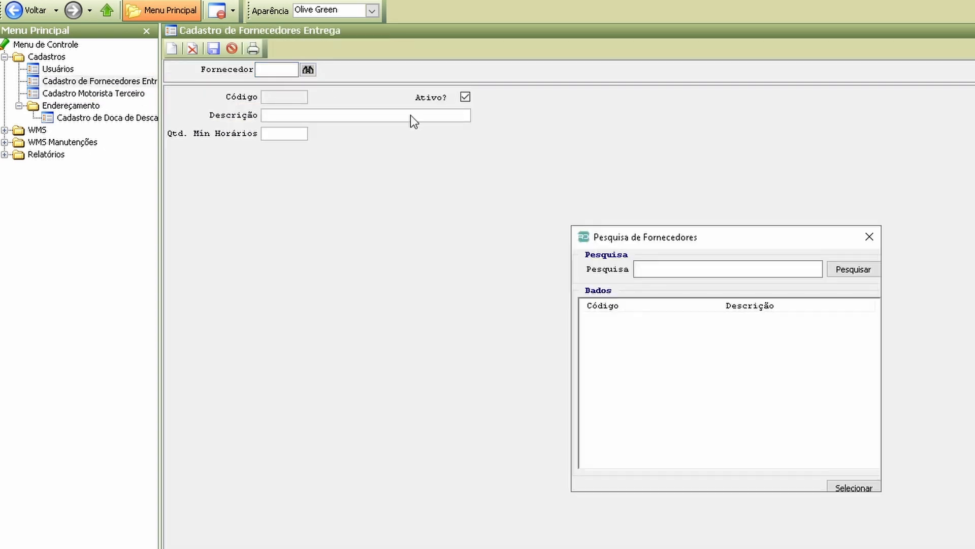
{"action": "left_click", "coordinate": [856, 272]}
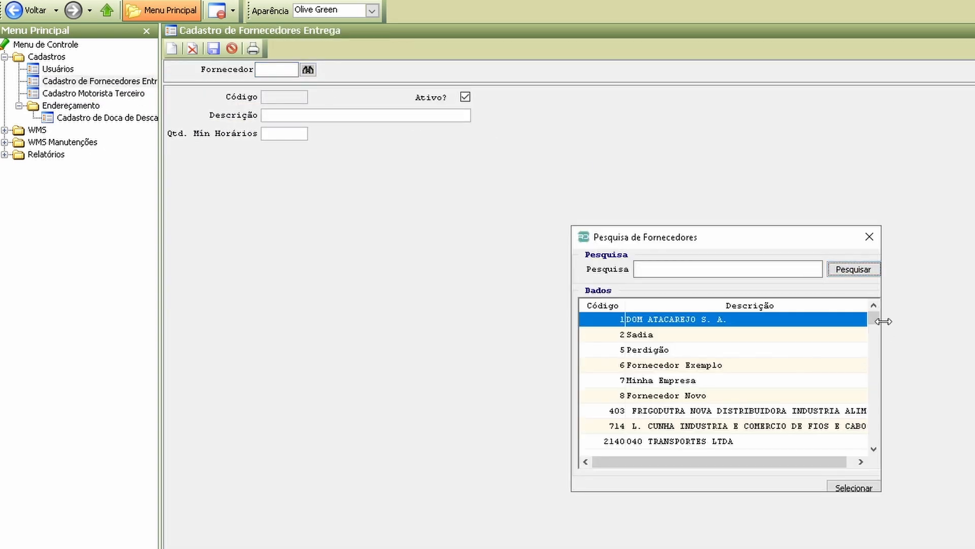
{"action": "left_click_drag", "start_coordinate": [878, 318], "coordinate": [890, 402]}
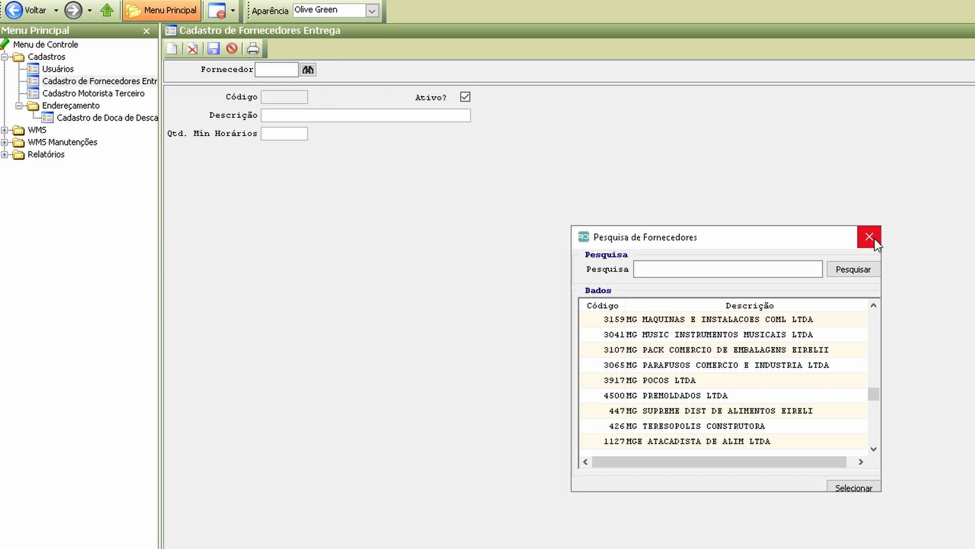
{"action": "left_click", "coordinate": [719, 335]}
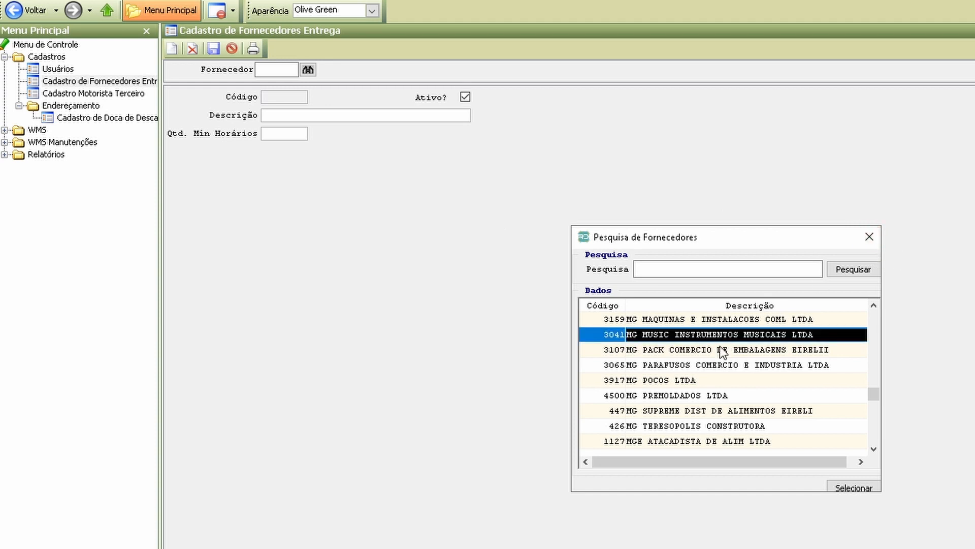
{"action": "left_click", "coordinate": [854, 488]}
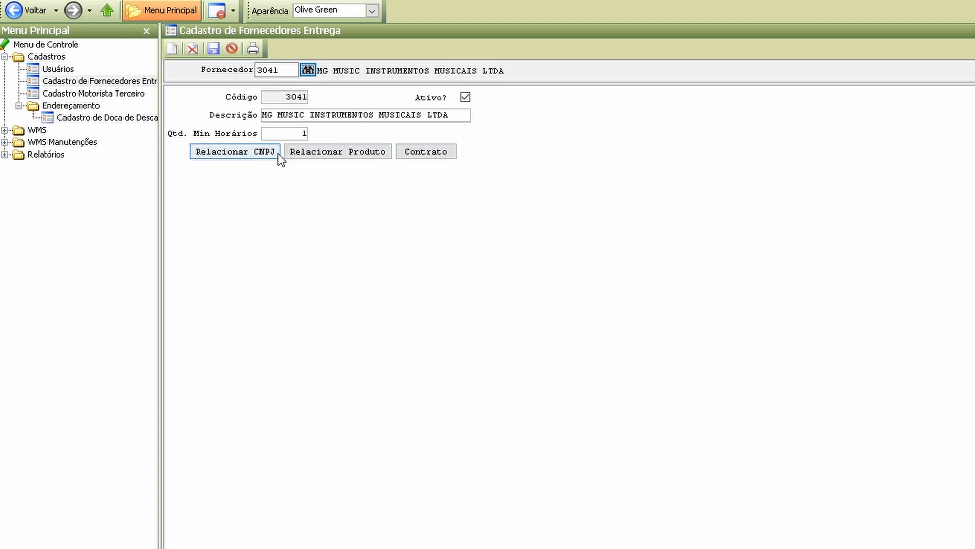
Step: Review the supplier's CNPJ relationships and return to the Cadastro Motorista Terceiro list
{"action": "left_click", "coordinate": [265, 153]}
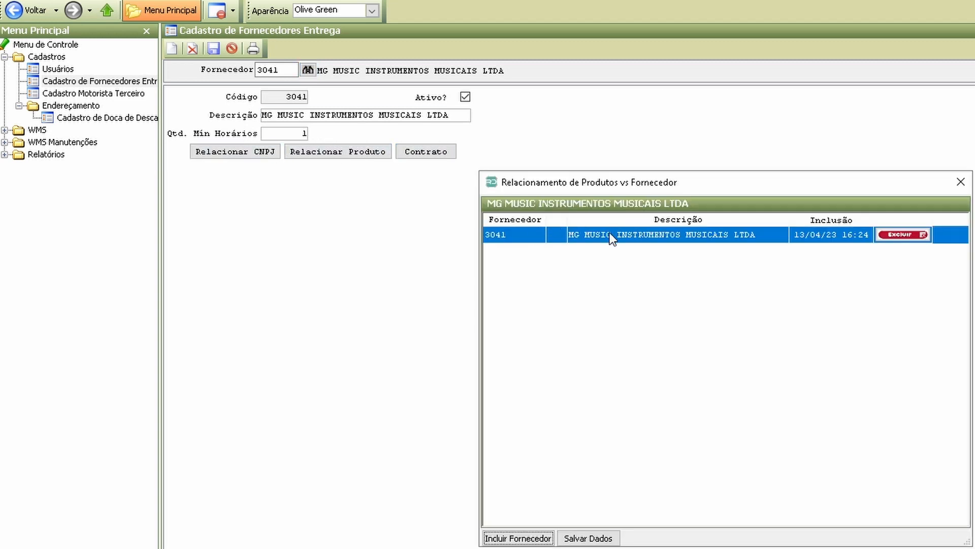
{"action": "left_click", "coordinate": [961, 182]}
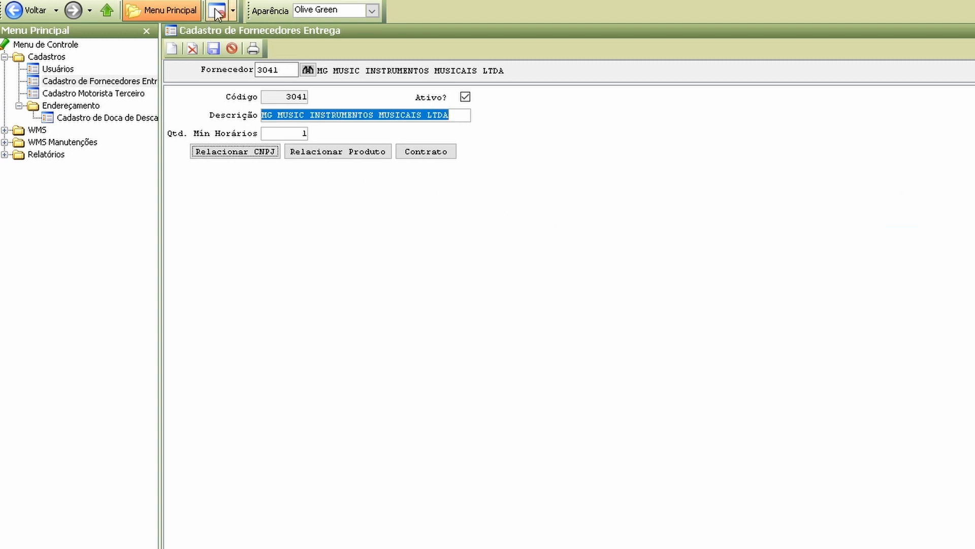
{"action": "left_click", "coordinate": [137, 93]}
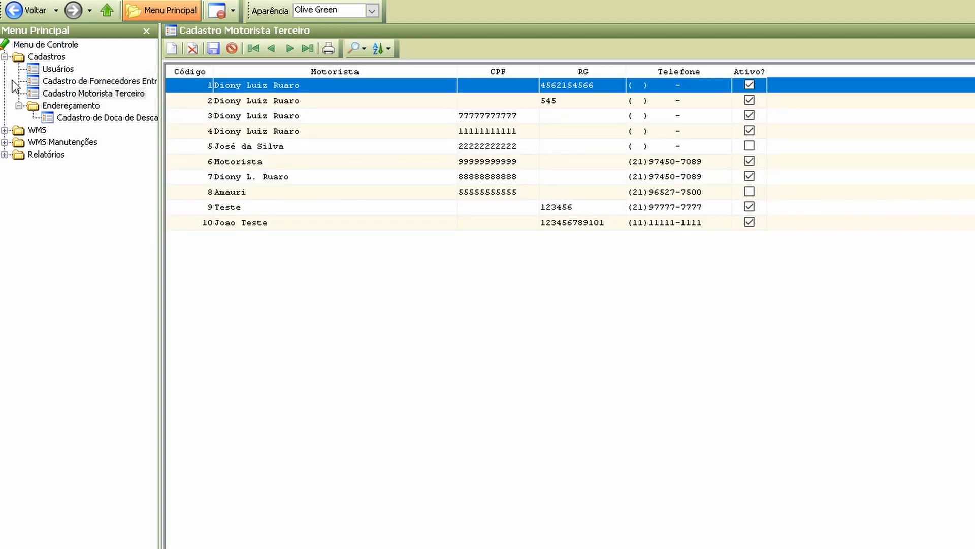
Step: Collapse the Cadastros group and open Agendamento de Recebimentos under WMS
{"action": "left_click", "coordinate": [5, 58]}
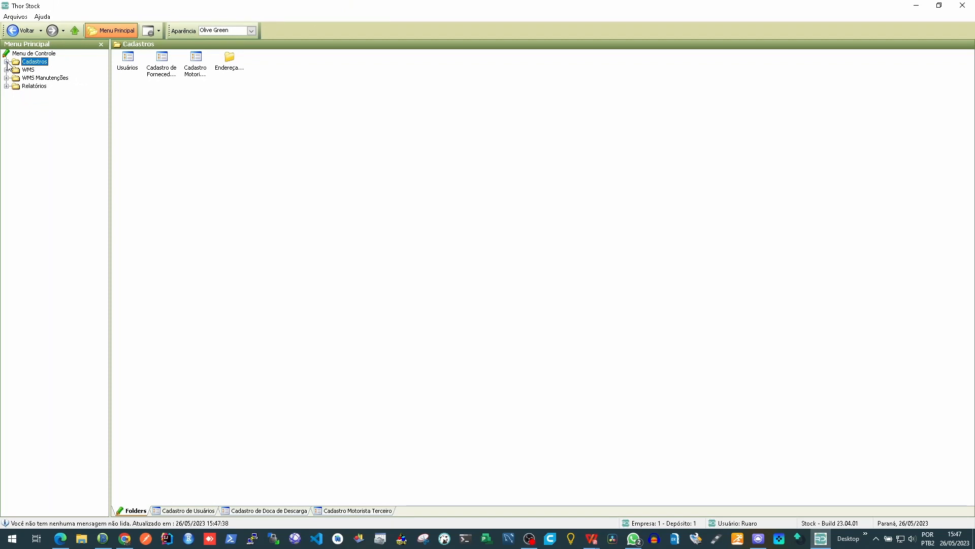
{"action": "left_click", "coordinate": [7, 70]}
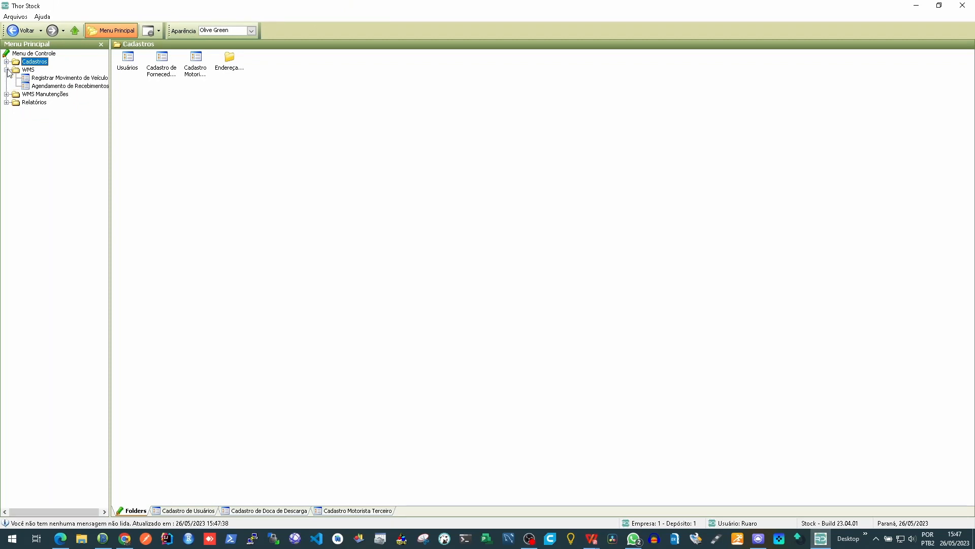
{"action": "double_click", "coordinate": [71, 87]}
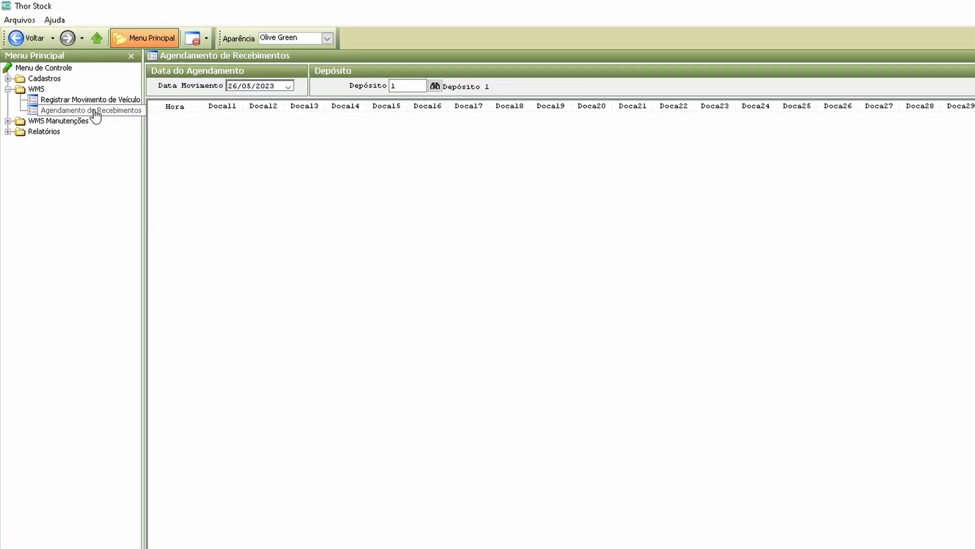
Step: Load the receiving schedule for the warehouse Depósito 1 with the movement date 26/05/2023
{"action": "double_click", "coordinate": [413, 85]}
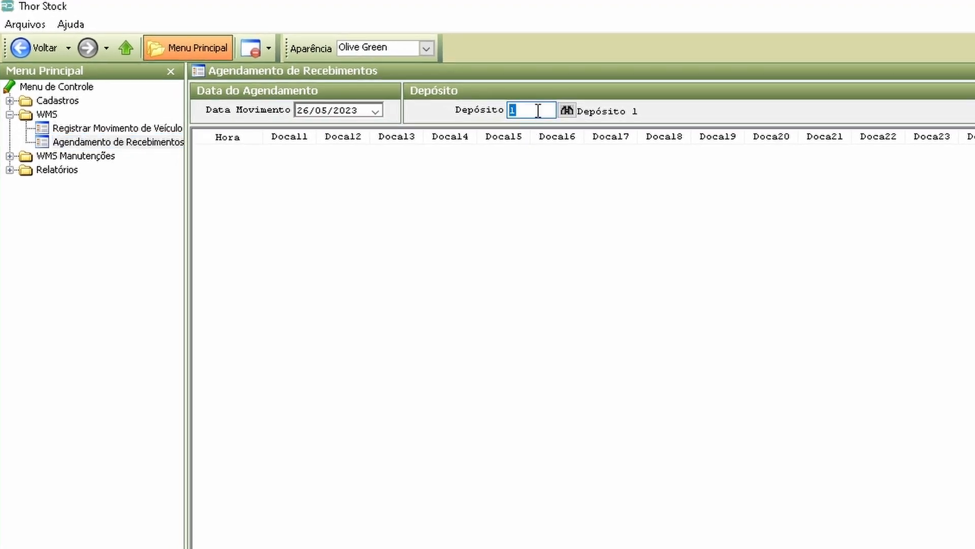
{"action": "left_click", "coordinate": [566, 110]}
{"action": "left_click", "coordinate": [762, 224]}
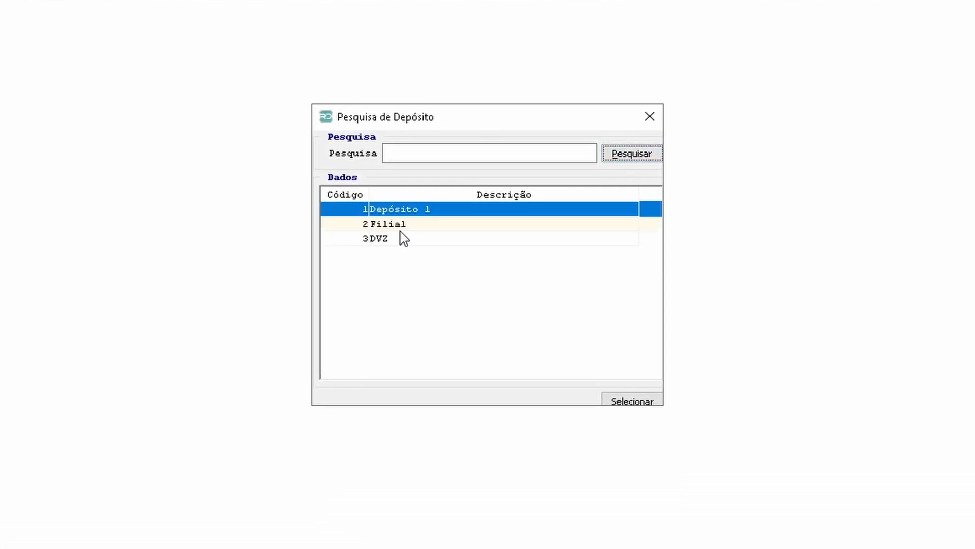
{"action": "left_click", "coordinate": [399, 226]}
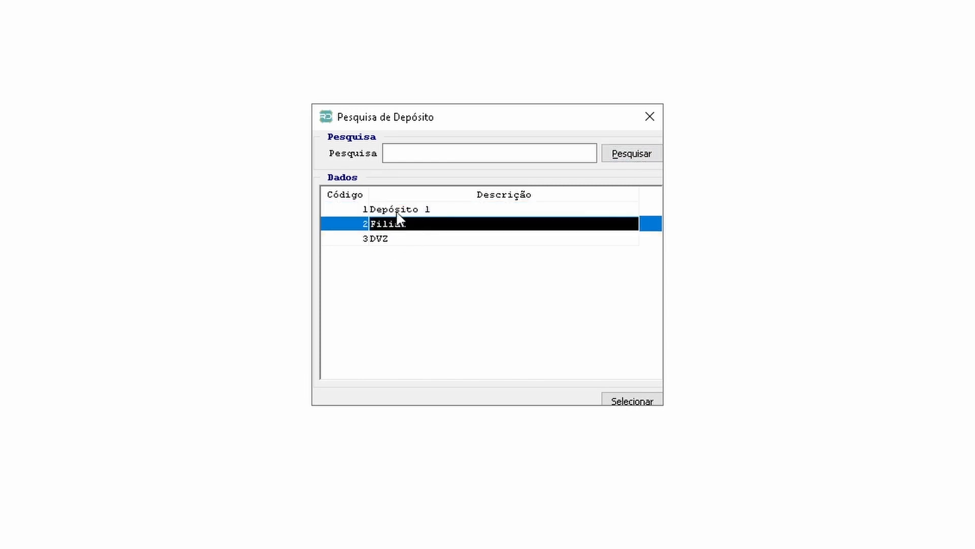
{"action": "left_click", "coordinate": [399, 215]}
{"action": "left_click", "coordinate": [400, 240]}
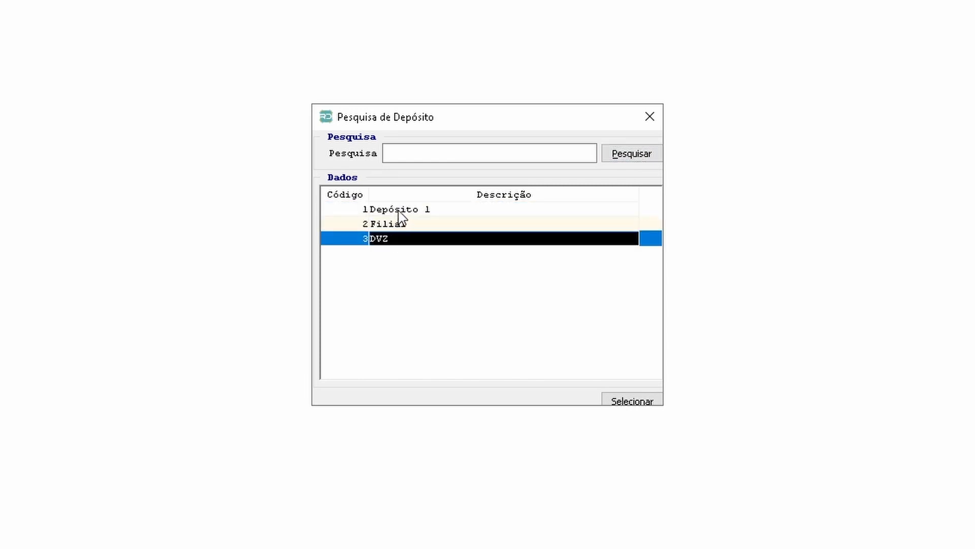
{"action": "left_click", "coordinate": [400, 211]}
{"action": "left_click", "coordinate": [616, 156]}
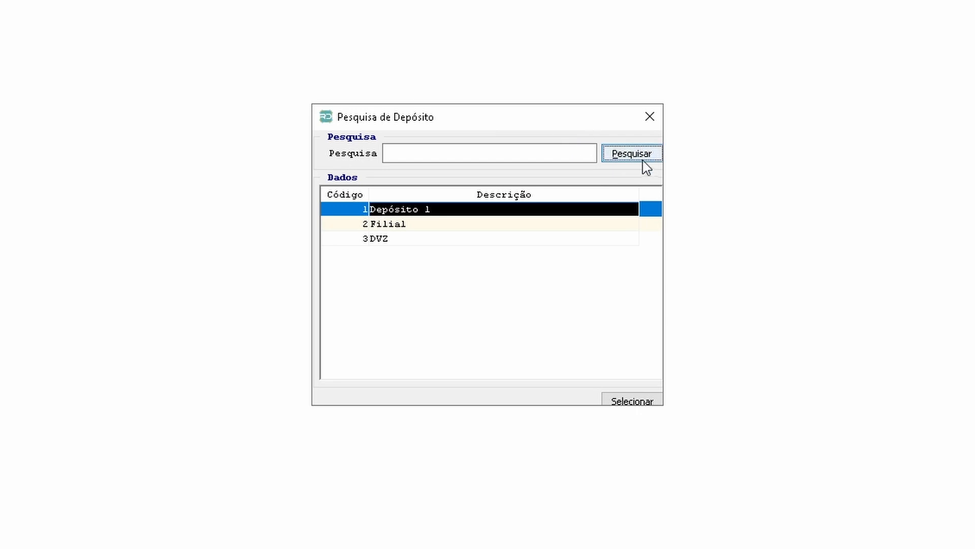
{"action": "left_click", "coordinate": [634, 401]}
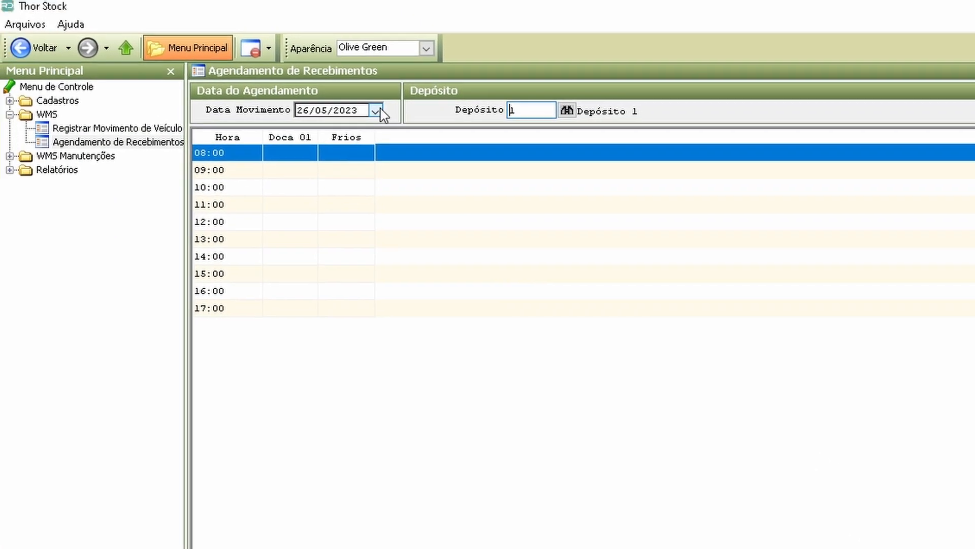
{"action": "left_click", "coordinate": [380, 110]}
{"action": "left_click", "coordinate": [460, 204]}
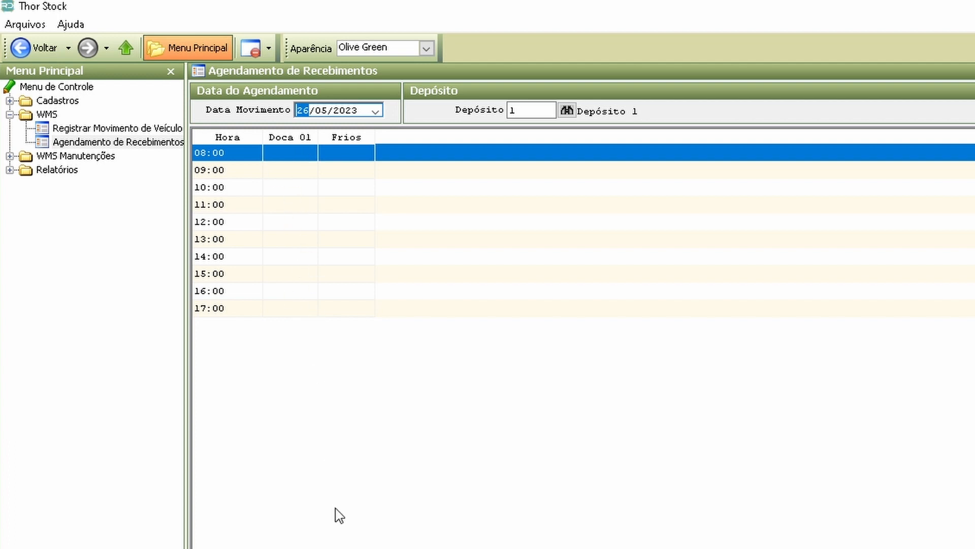
Step: Check the Frios dock in the Cadastro de Doca de Descarga registry and return to the receiving schedule
{"action": "left_click", "coordinate": [10, 101]}
{"action": "double_click", "coordinate": [81, 169]}
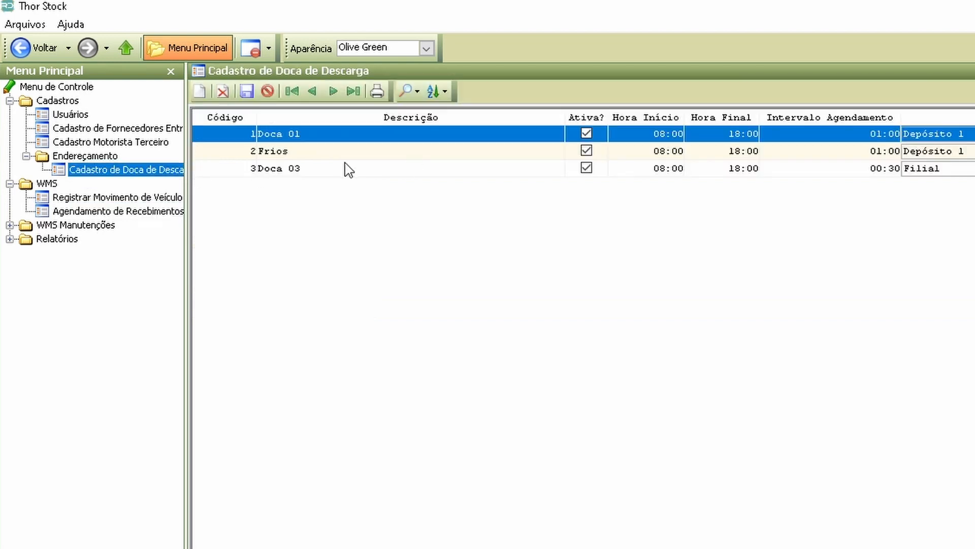
{"action": "left_click", "coordinate": [297, 152]}
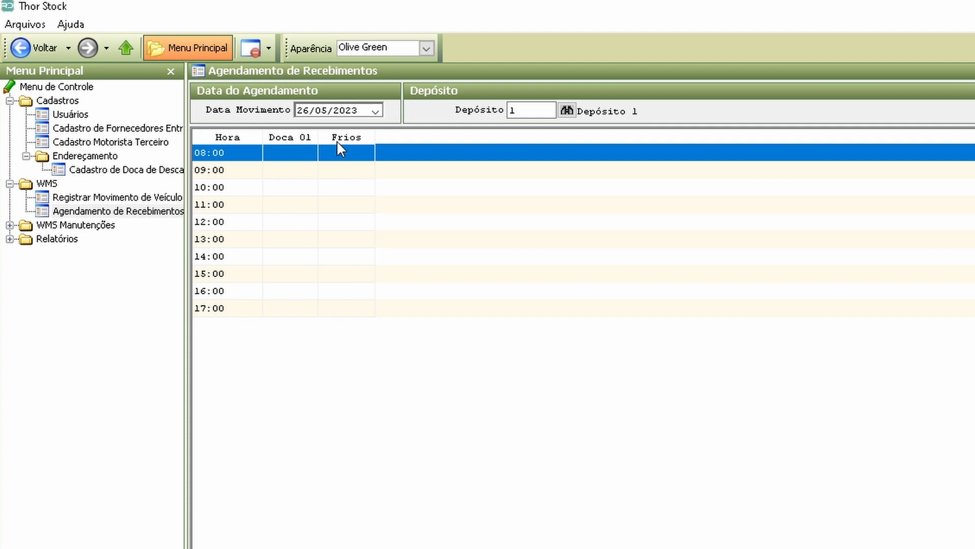
Step: Open a new appointment for the Frios dock at 10:00 and choose Perdigão as its supplier
{"action": "double_click", "coordinate": [347, 192]}
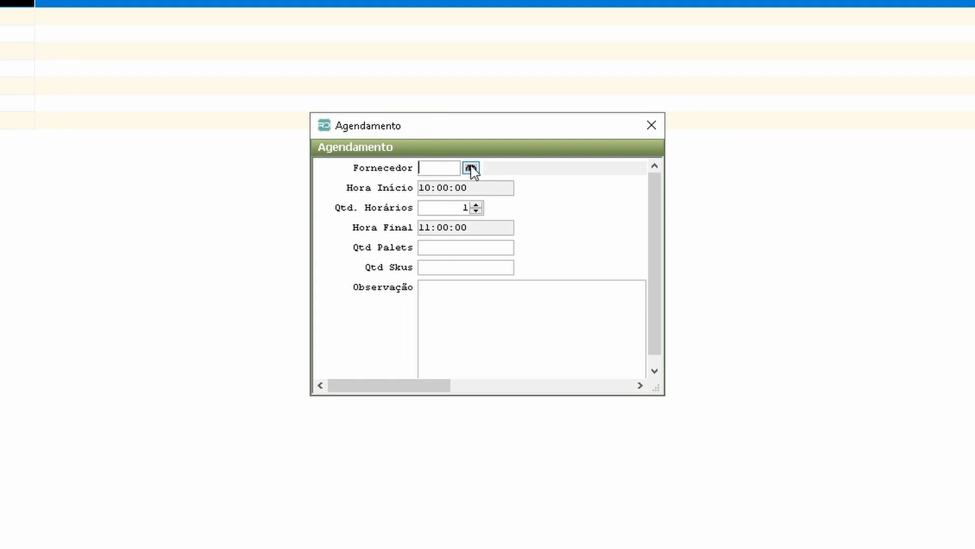
{"action": "left_click", "coordinate": [471, 169]}
{"action": "left_click", "coordinate": [629, 155]}
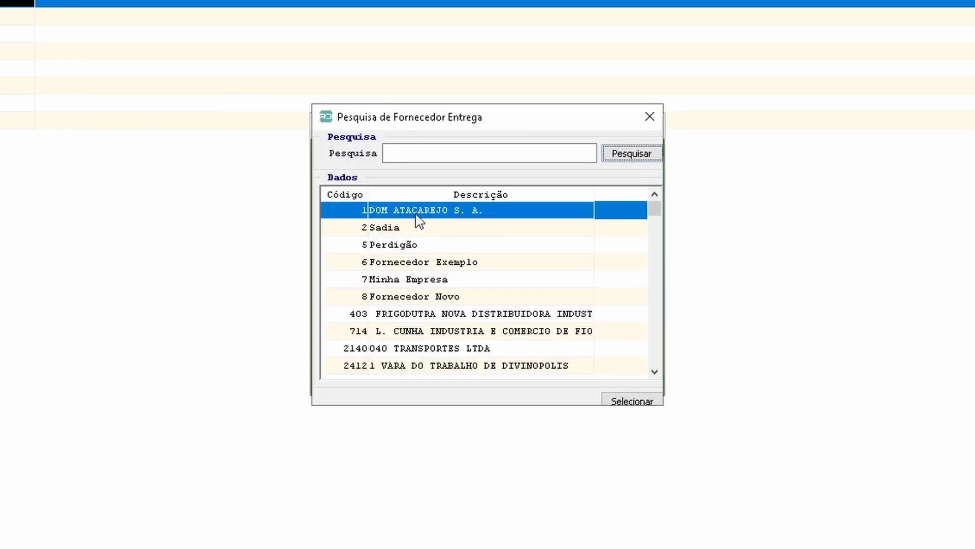
{"action": "double_click", "coordinate": [404, 246]}
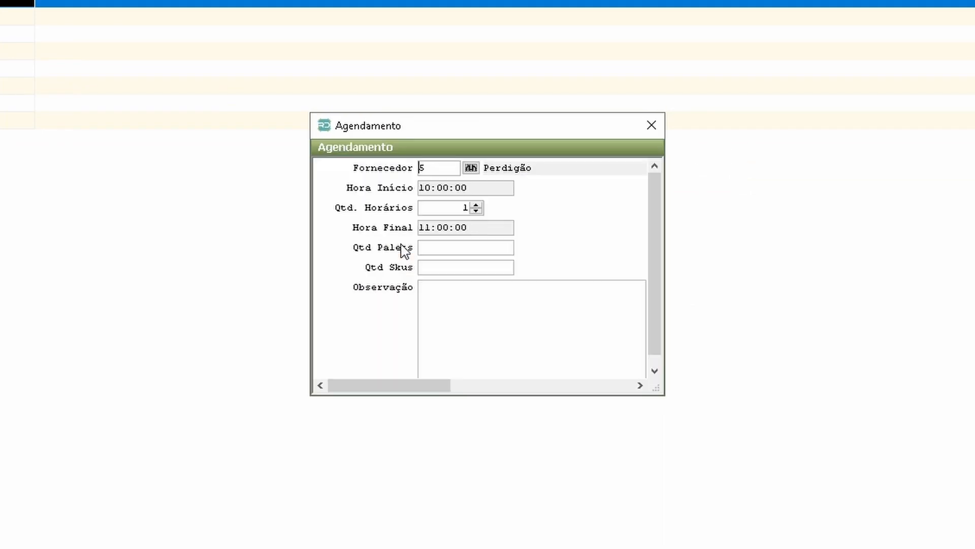
Step: Set the Perdigão appointment to 2 time slots, 10 pallets and 2 SKUs, and save it
{"action": "left_click", "coordinate": [475, 205]}
{"action": "key", "text": "Tab"}
{"action": "type", "text": "10"}
{"action": "key", "text": "Tab"}
{"action": "type", "text": "2"}
{"action": "key", "text": "Tab"}
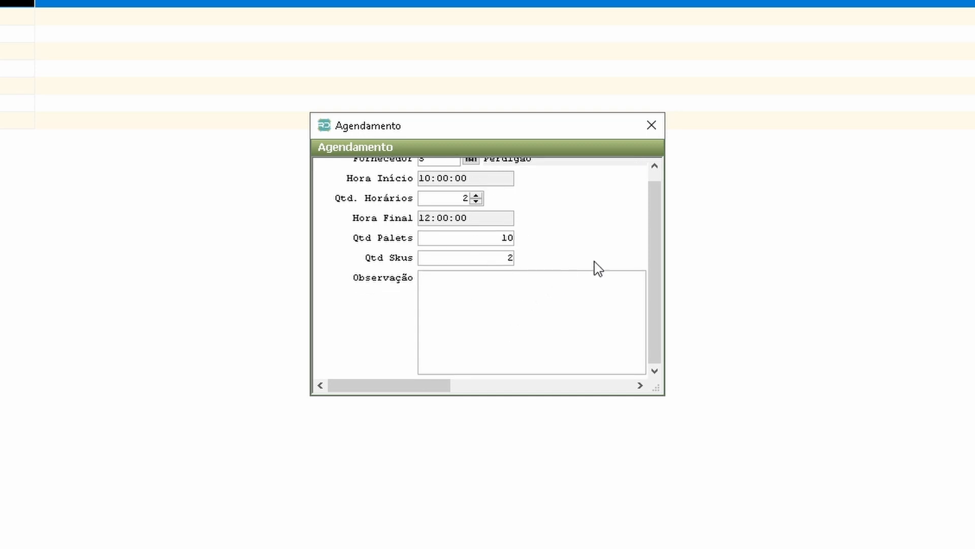
{"action": "left_click", "coordinate": [651, 125]}
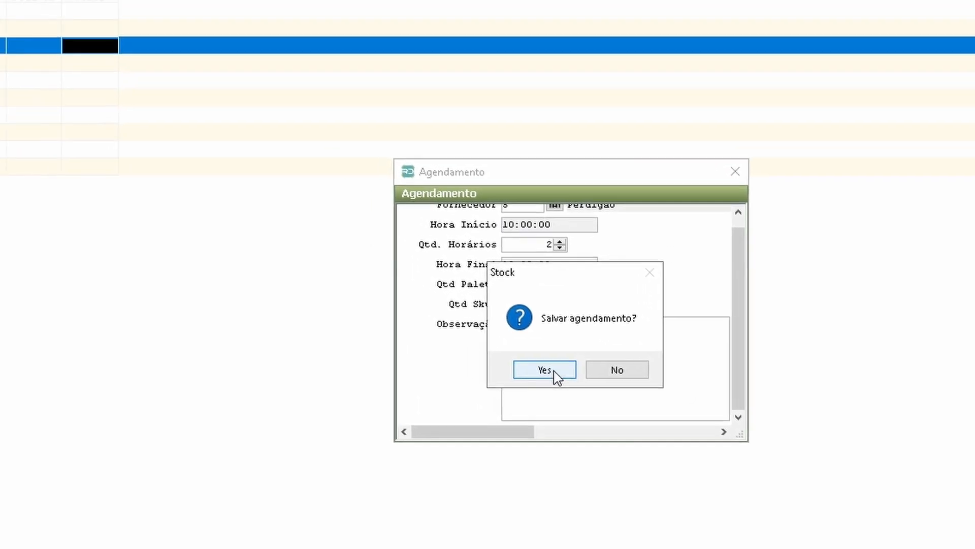
{"action": "left_click", "coordinate": [487, 337]}
{"action": "left_click", "coordinate": [824, 477]}
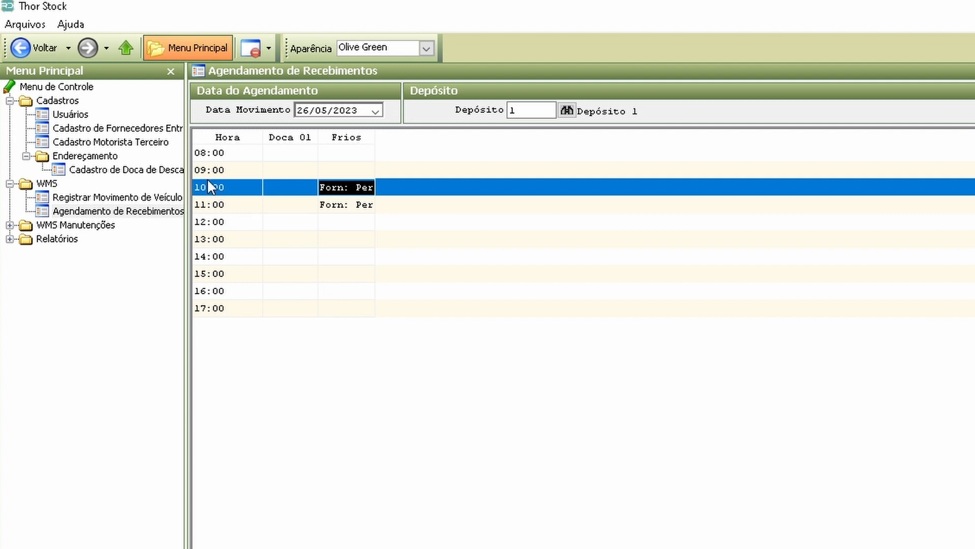
Step: Check the scheduling intervals of the Frios and Doca 01 docks in Cadastro de Doca de Descarga, and close the registry
{"action": "left_click", "coordinate": [96, 169]}
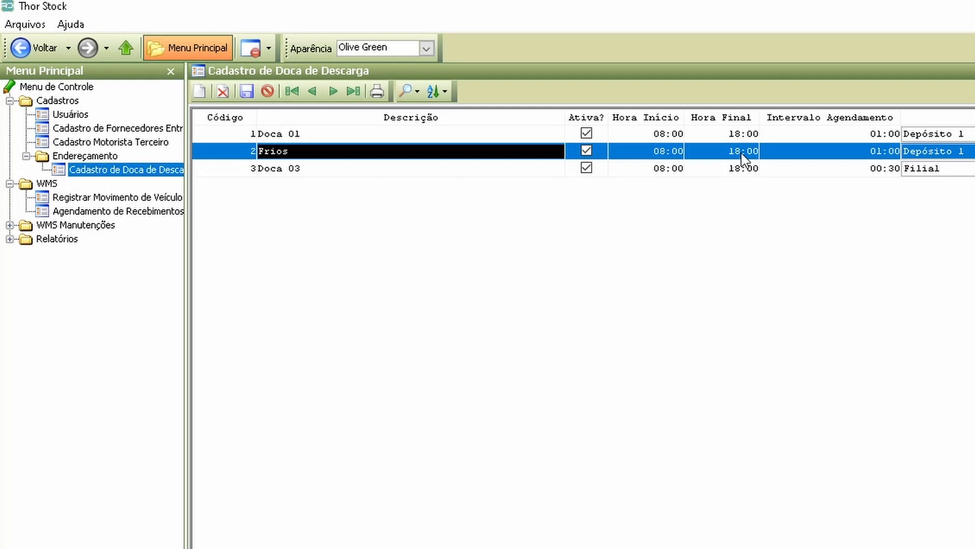
{"action": "left_click", "coordinate": [853, 154]}
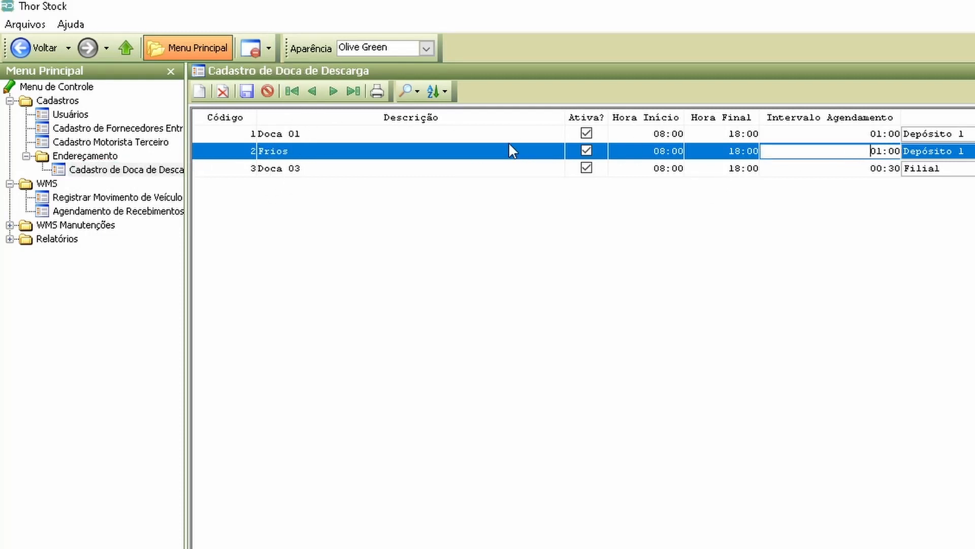
{"action": "left_click", "coordinate": [490, 135]}
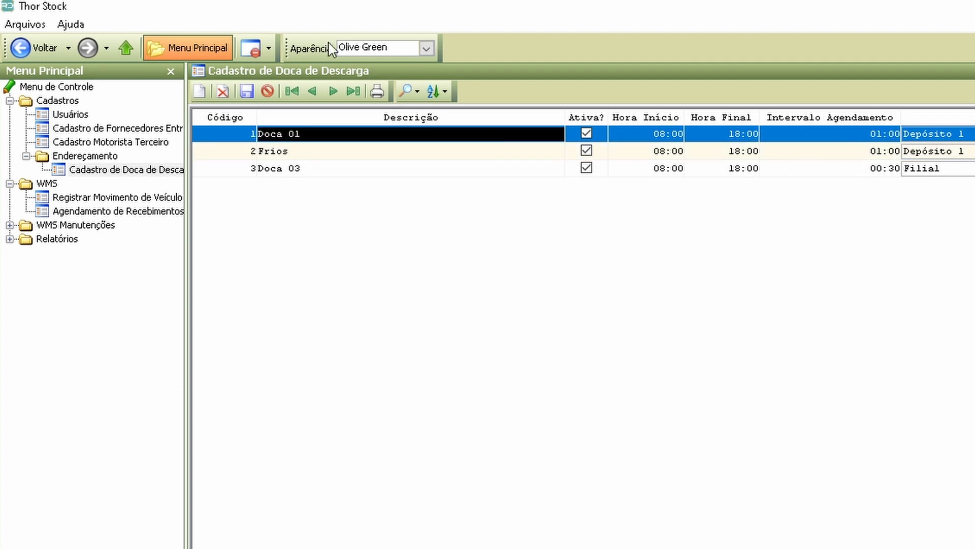
{"action": "left_click", "coordinate": [249, 49]}
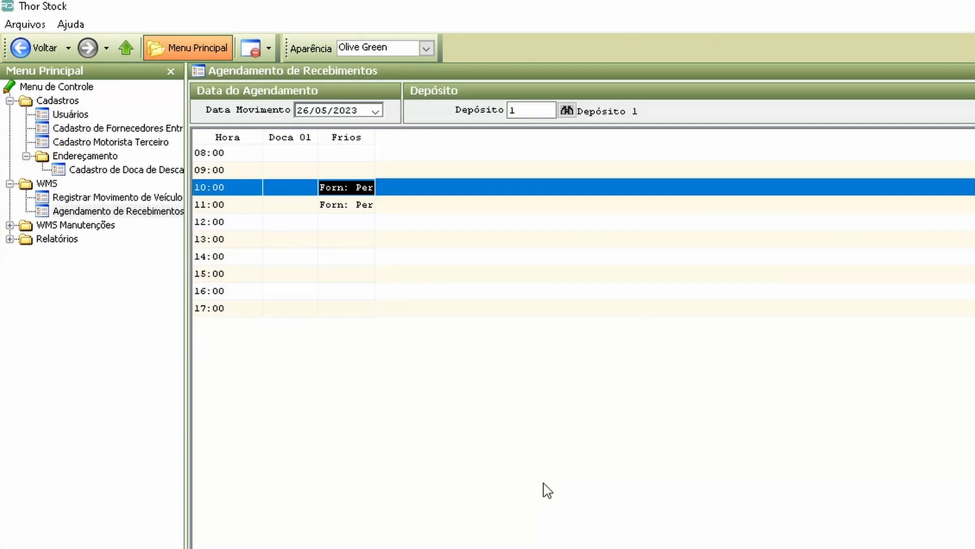
Step: Delete the Perdigão appointment booked at 10:00 on the Frios dock
{"action": "double_click", "coordinate": [344, 192]}
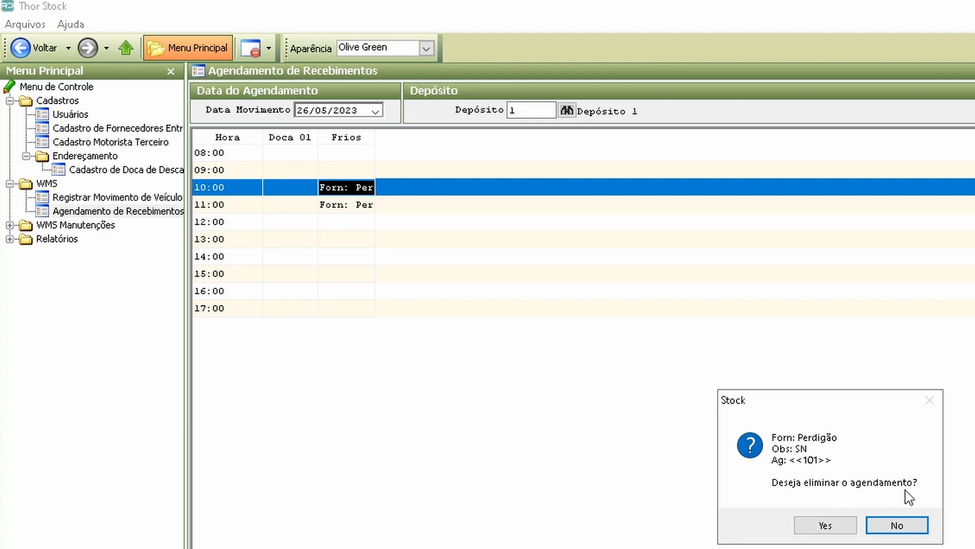
{"action": "left_click", "coordinate": [899, 526]}
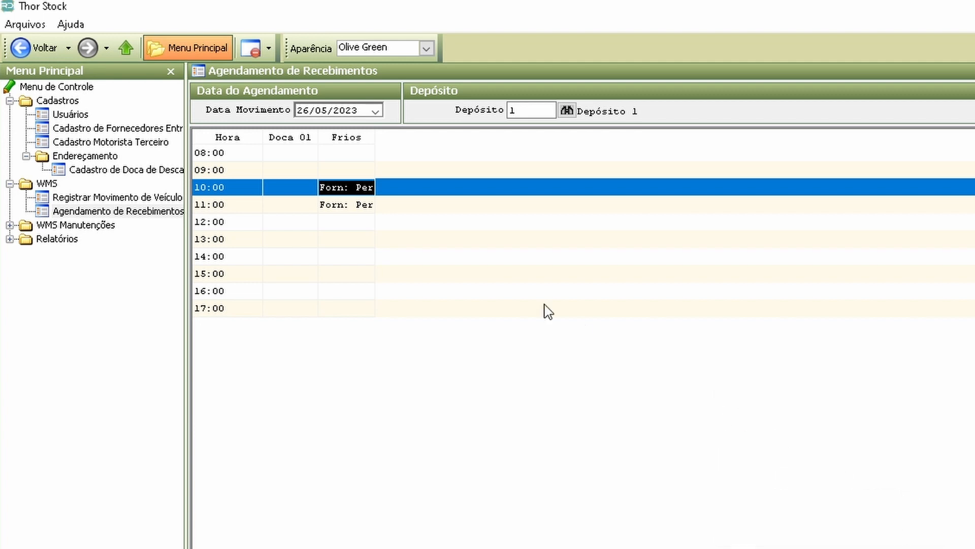
{"action": "double_click", "coordinate": [340, 194]}
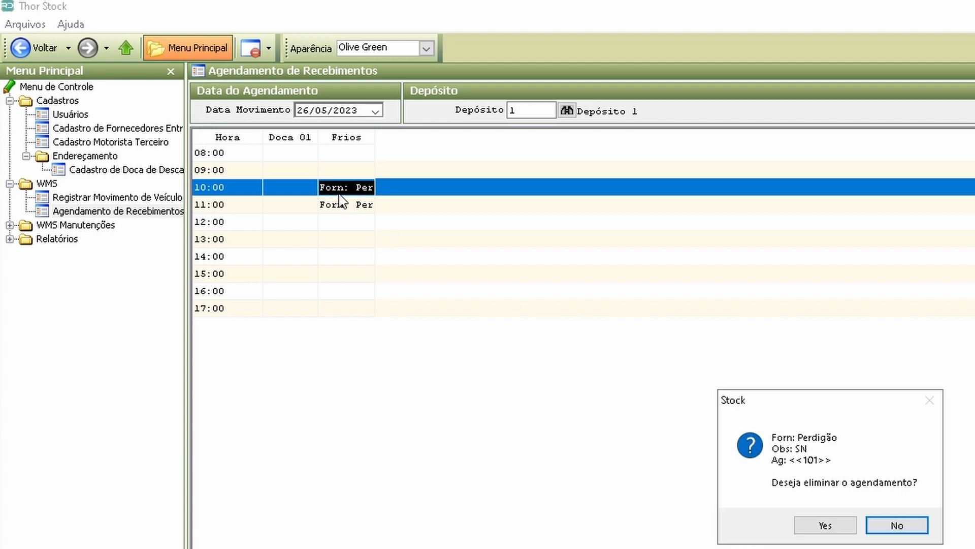
{"action": "left_click", "coordinate": [823, 527]}
{"action": "left_click", "coordinate": [861, 523]}
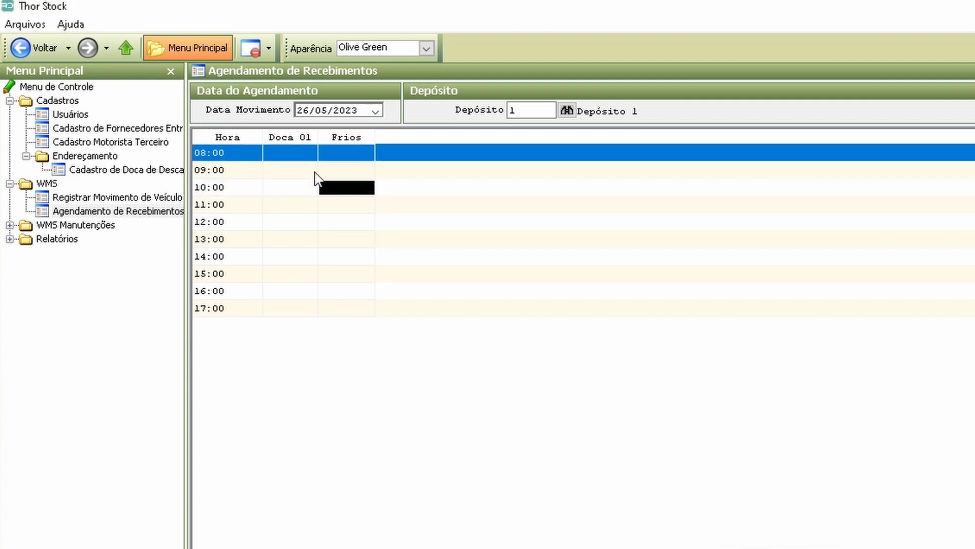
Step: Open a new appointment at 10:00 on the Frios dock with supplier code 5, Perdigão
{"action": "left_click", "coordinate": [358, 197]}
{"action": "double_click", "coordinate": [358, 197]}
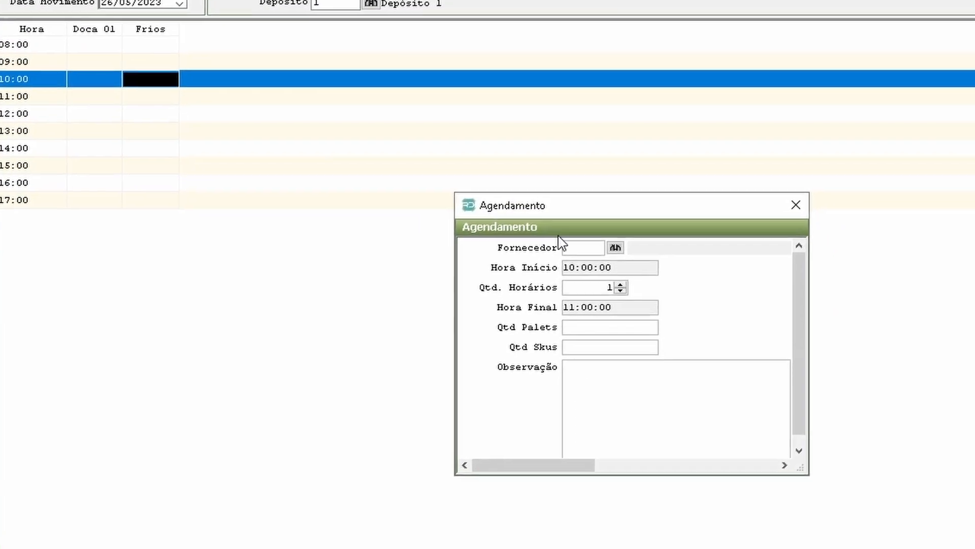
{"action": "type", "text": "5"}
{"action": "key", "text": "Tab"}
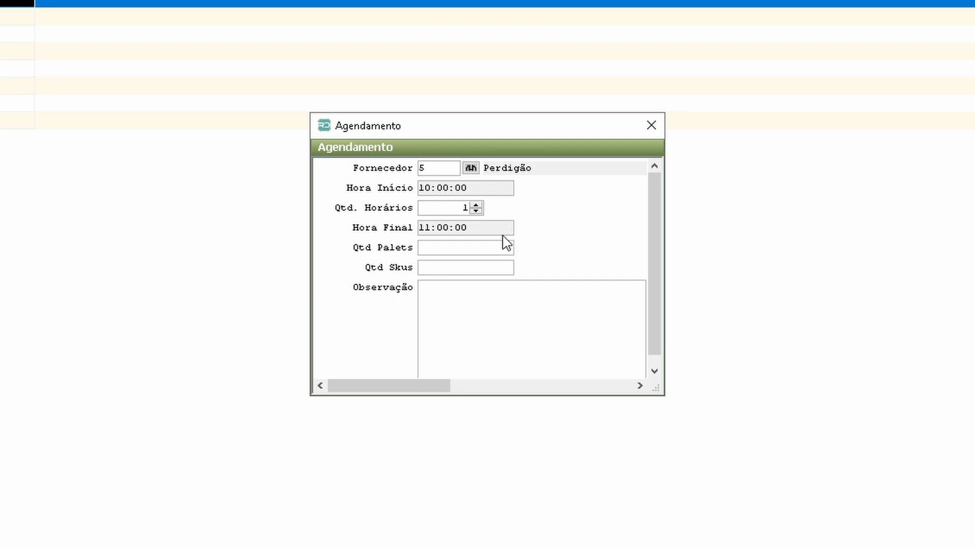
Step: Give the new appointment 2 time slots, 10 pallets and 2 SKUs, and save it
{"action": "left_click", "coordinate": [461, 213]}
{"action": "type", "text": "2"}
{"action": "left_click", "coordinate": [450, 253]}
{"action": "type", "text": "10"}
{"action": "key", "text": "Tab"}
{"action": "type", "text": "2"}
{"action": "key", "text": "Tab"}
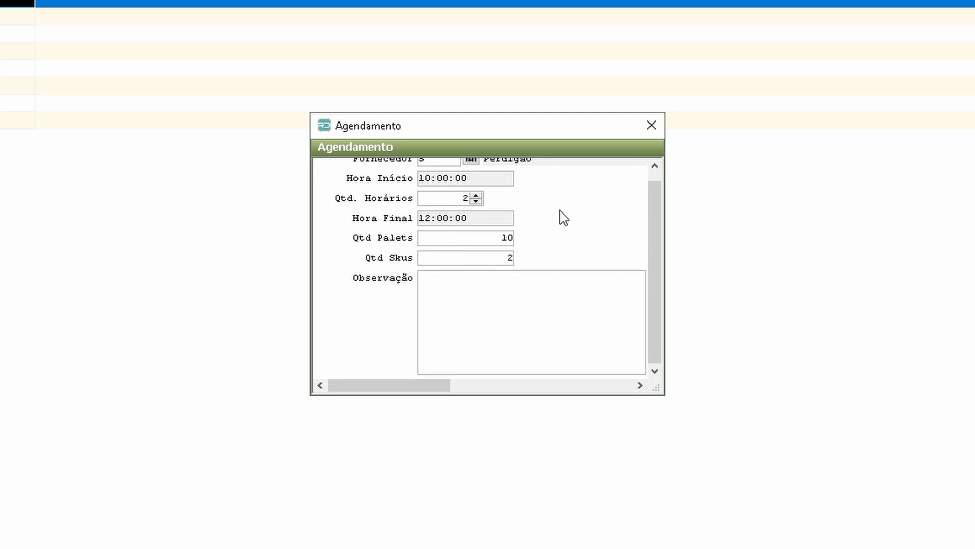
{"action": "left_click", "coordinate": [651, 126]}
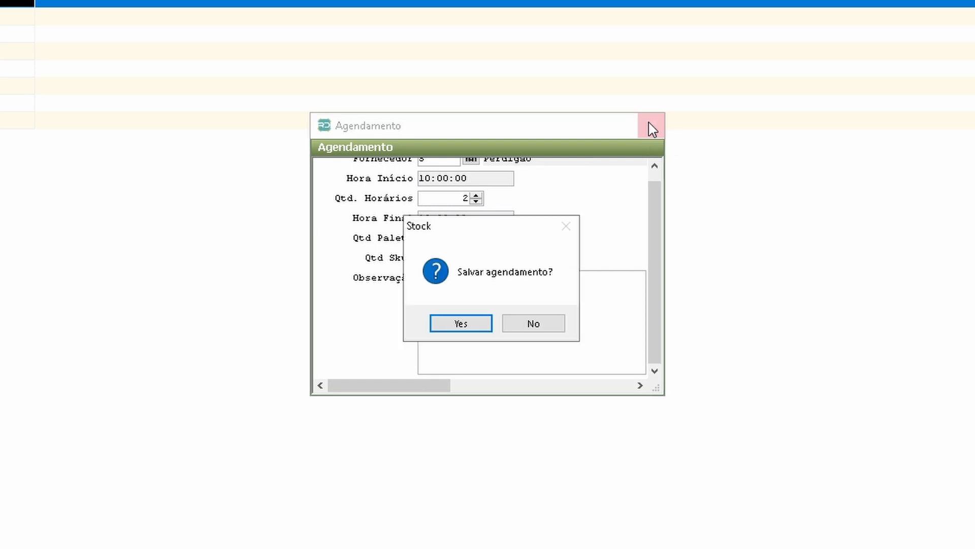
{"action": "left_click", "coordinate": [461, 328]}
{"action": "left_click", "coordinate": [547, 325]}
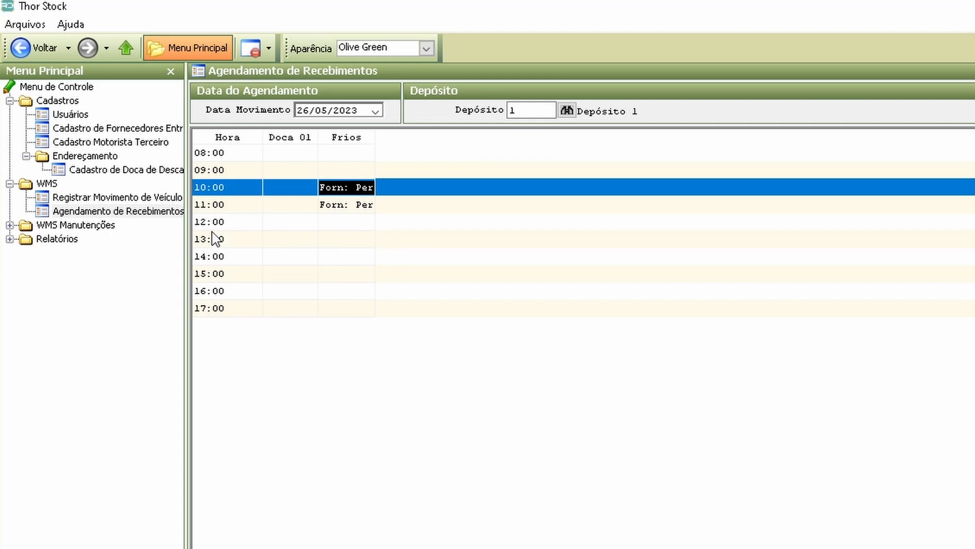
Step: Load the 26/05/2023 appointments in Agendamento Manutenção and enter the observation field of the Perdigão appointment
{"action": "left_click", "coordinate": [105, 228]}
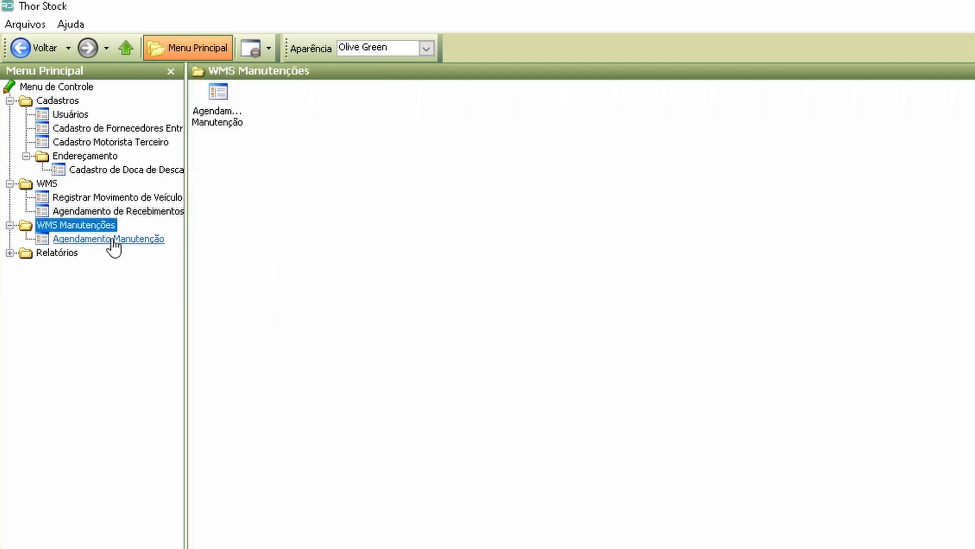
{"action": "left_click", "coordinate": [116, 243]}
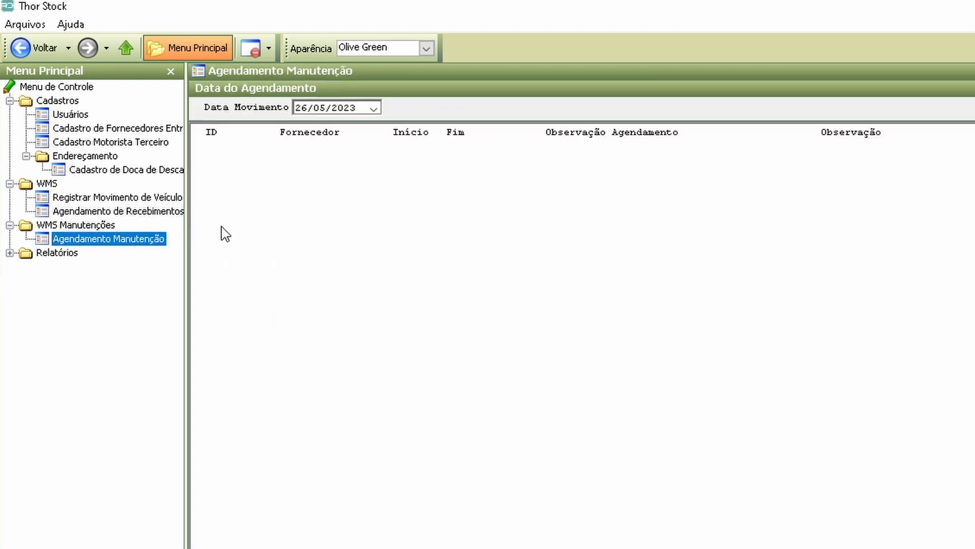
{"action": "left_click", "coordinate": [375, 108]}
{"action": "left_click", "coordinate": [458, 212]}
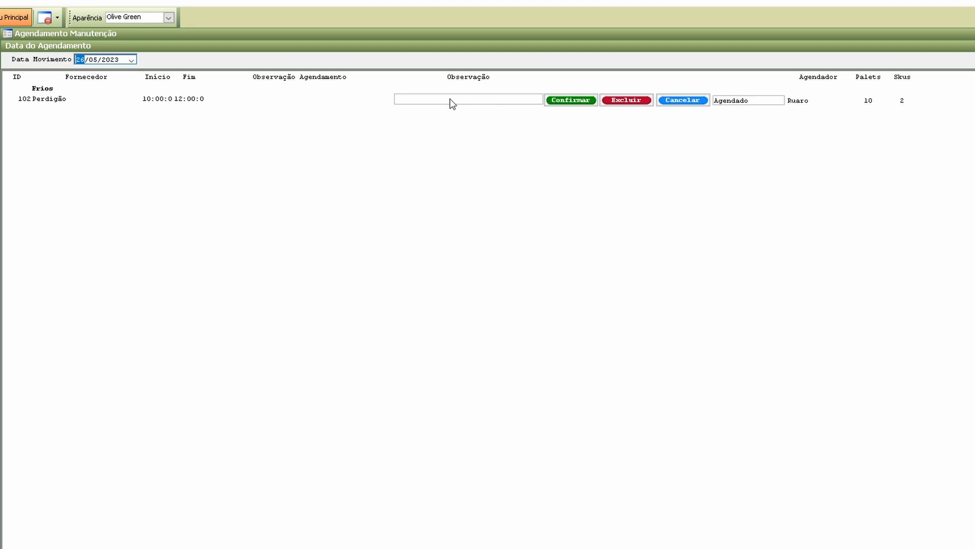
{"action": "left_click", "coordinate": [426, 100]}
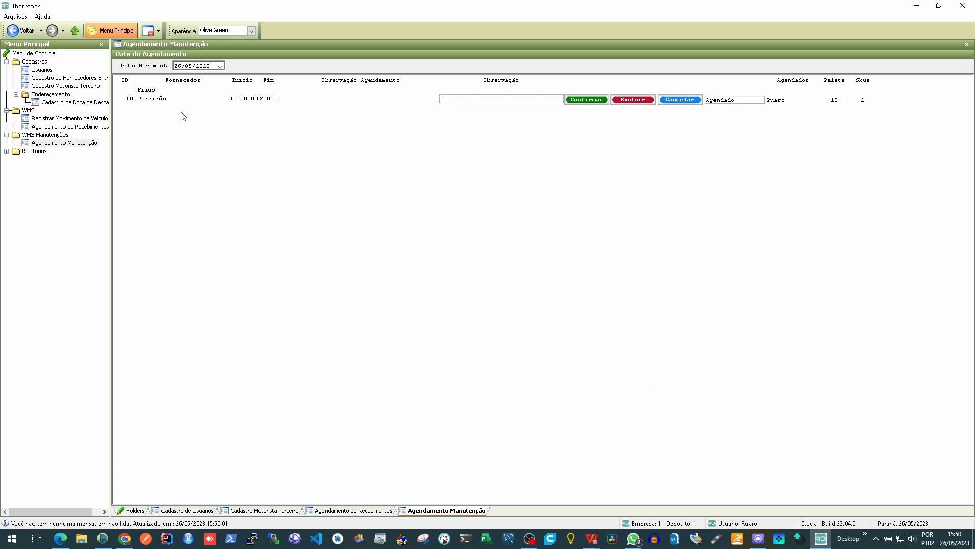
Step: Run the report 6 - Agendamentos de Entrega for Depósito 1 with the movement date 26/05/2023
{"action": "left_click", "coordinate": [7, 151]}
{"action": "left_click", "coordinate": [16, 175]}
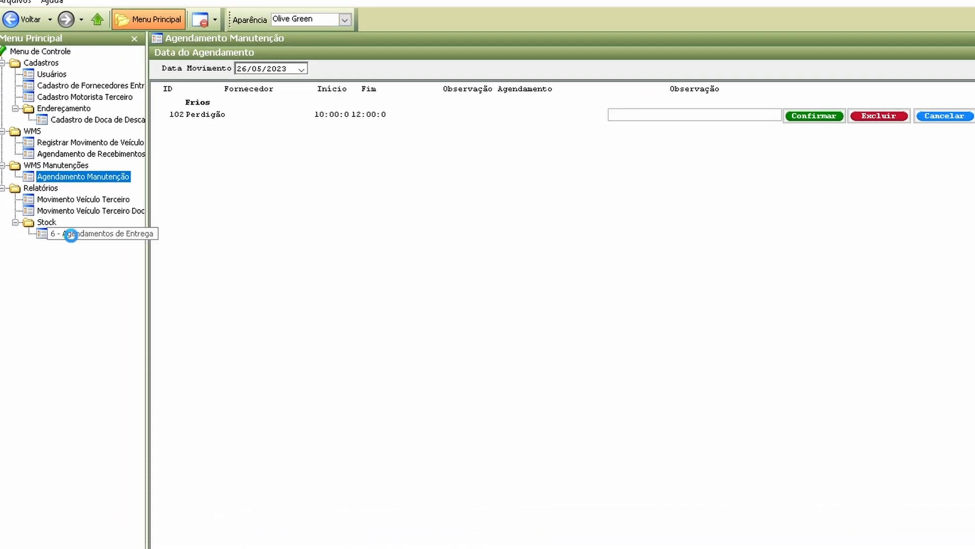
{"action": "left_click", "coordinate": [69, 237]}
{"action": "left_click", "coordinate": [261, 74]}
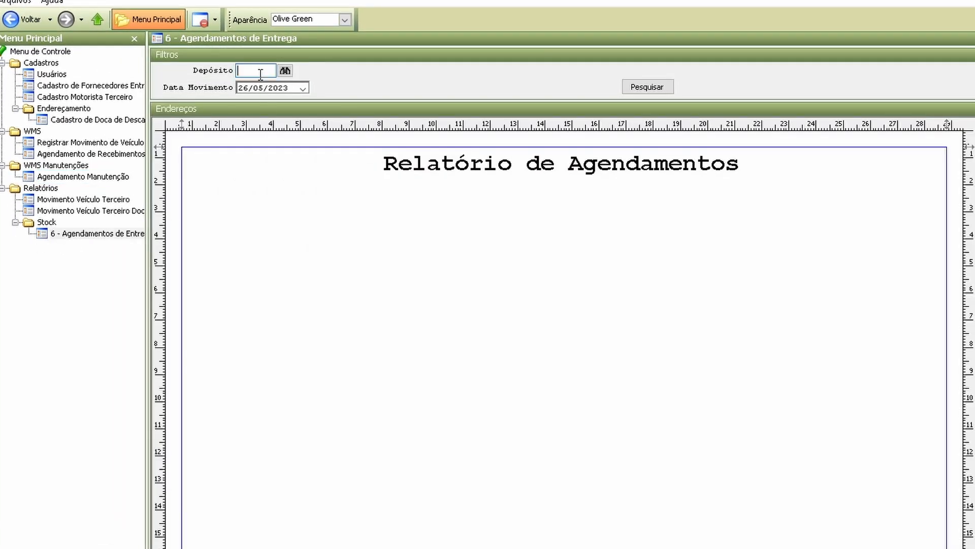
{"action": "type", "text": "1"}
{"action": "key", "text": "Tab"}
{"action": "left_click", "coordinate": [646, 87]}
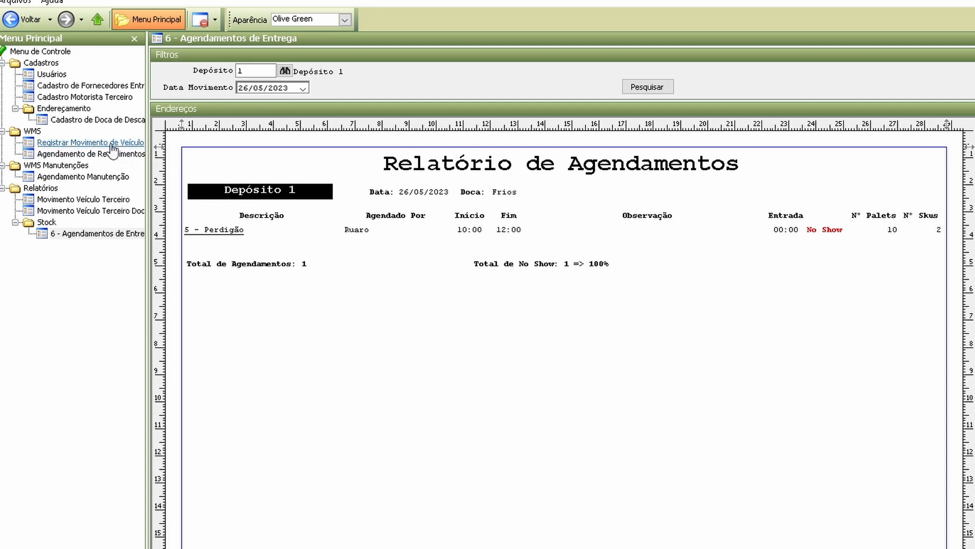
Step: Register the exit of the vehicle with plate PPP1234 in Registrar Movimento de Veículo, confirming the goods as received
{"action": "left_click", "coordinate": [63, 143]}
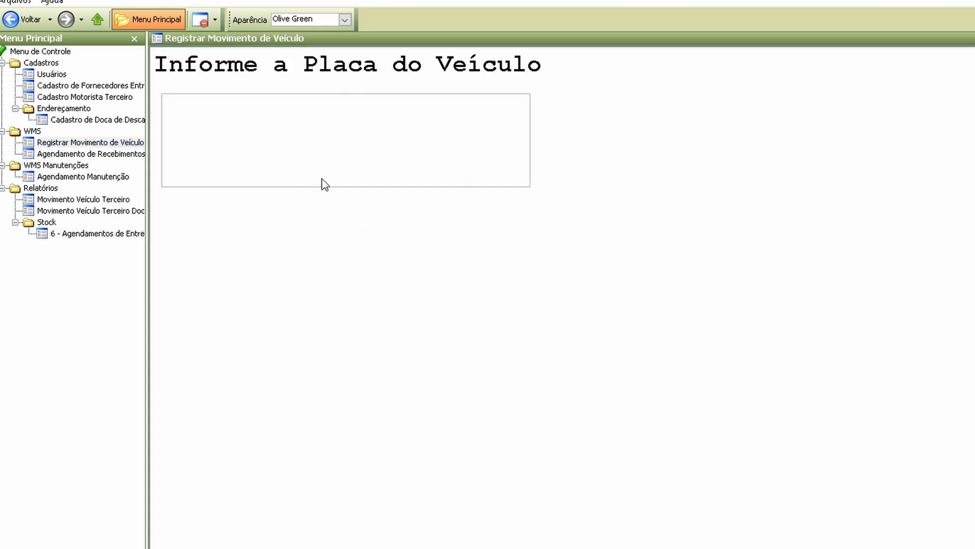
{"action": "type", "text": "P"}
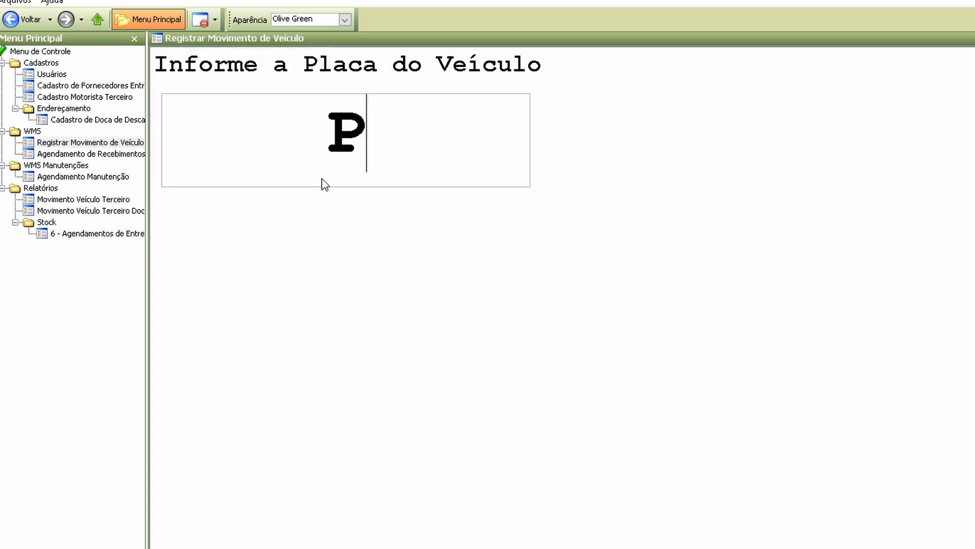
{"action": "type", "text": "PP1234"}
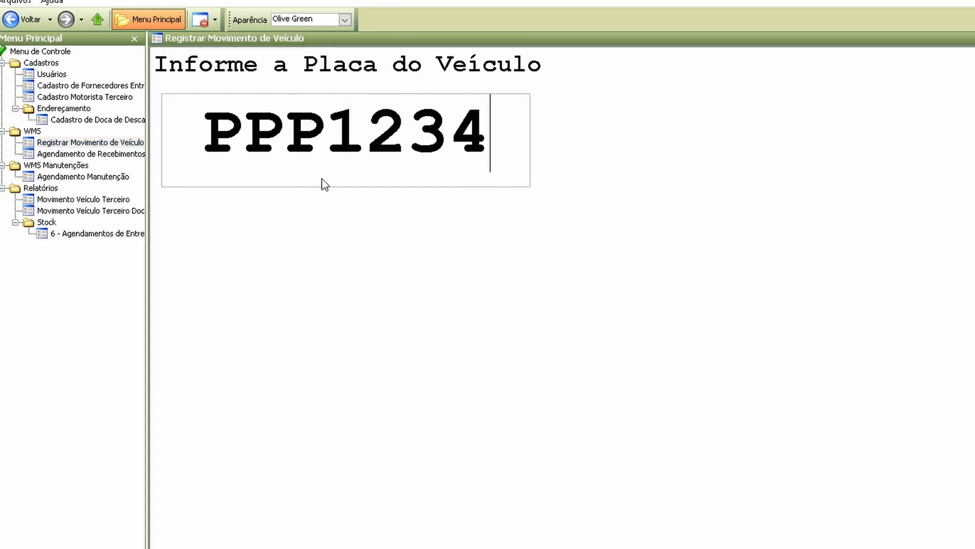
{"action": "key", "text": "Return"}
{"action": "key", "text": "Return"}
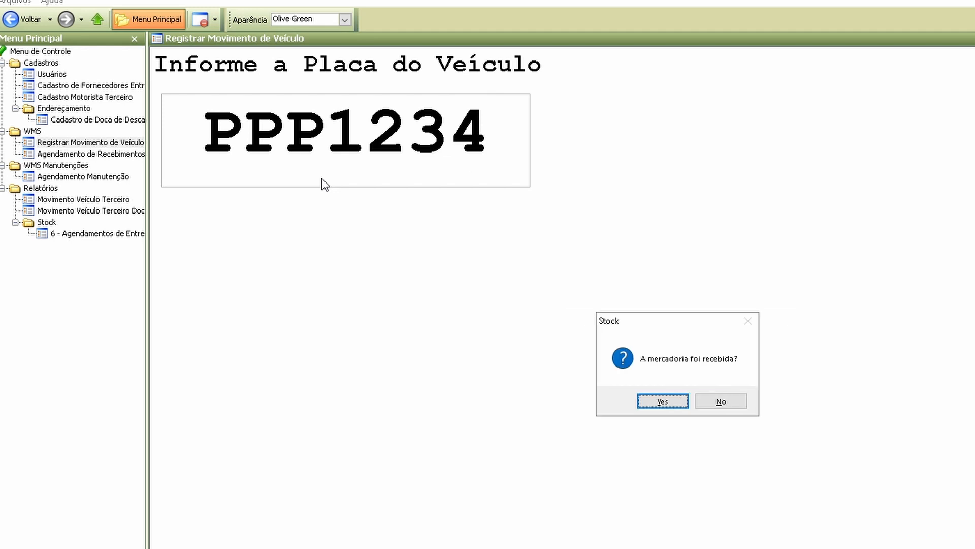
{"action": "key", "text": "Return"}
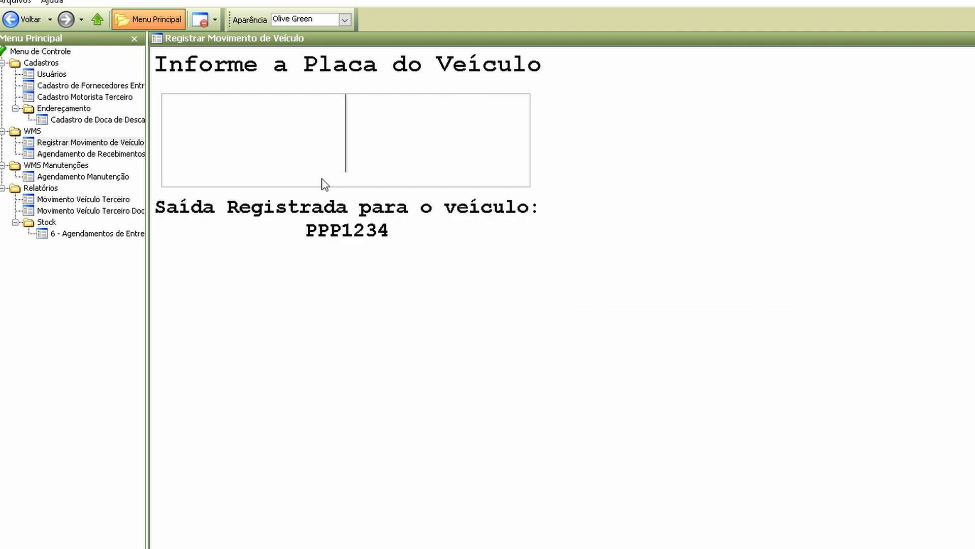
Step: Start a new movement for the vehicle with plate PPP1234 to record its entry
{"action": "type", "text": "PP"}
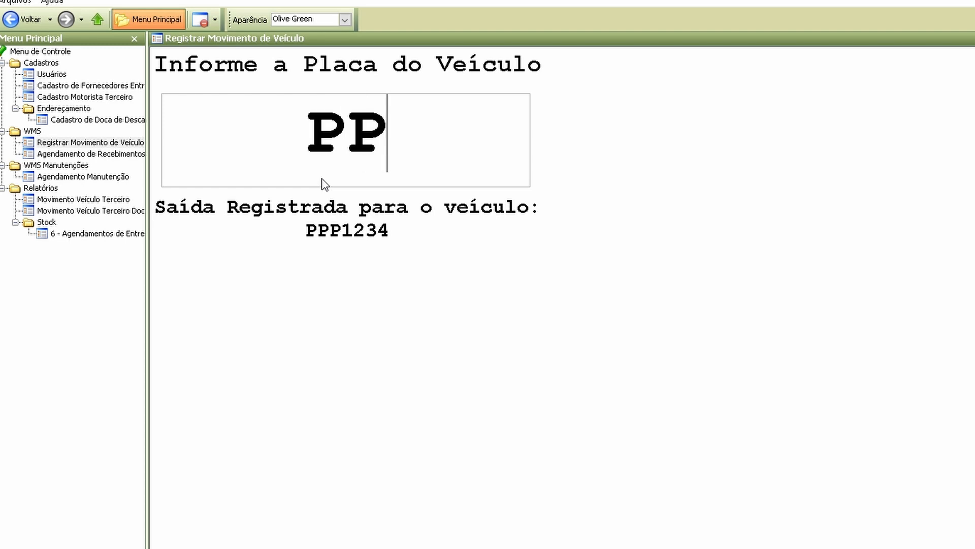
{"action": "type", "text": "P1234"}
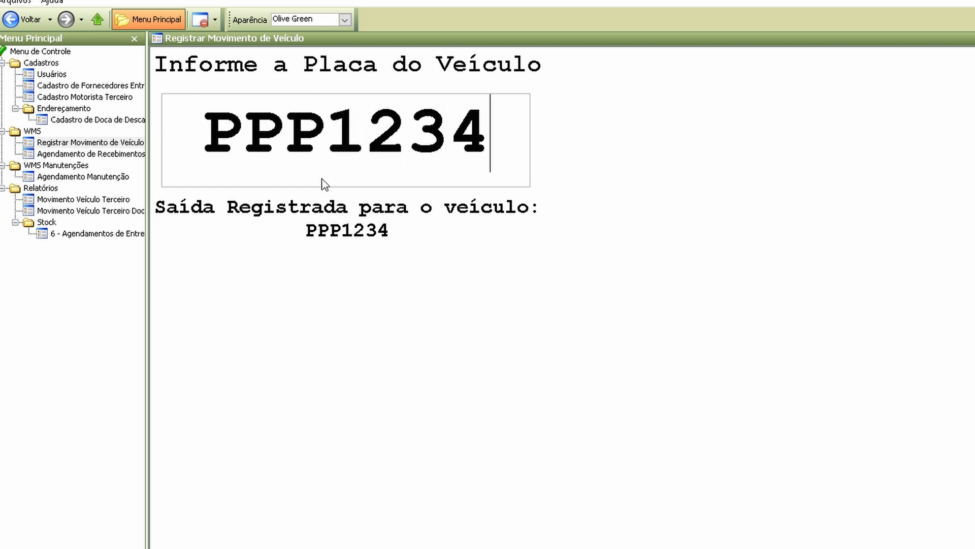
{"action": "key", "text": "Return"}
{"action": "key", "text": "Return"}
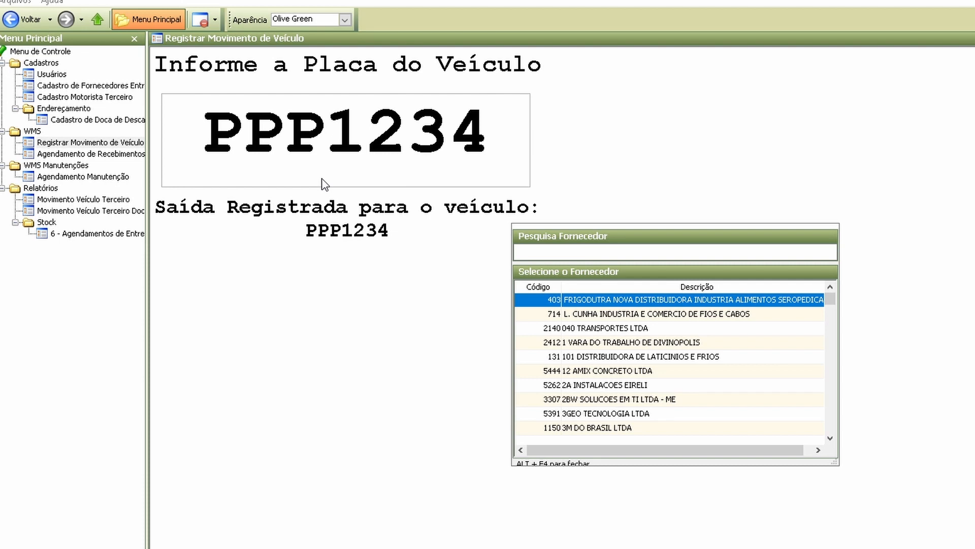
Step: Choose Perdigão as the vehicle's supplier and classify the load as Mercadoria não Perecível
{"action": "left_click", "coordinate": [557, 250]}
{"action": "type", "text": "Perdo"}
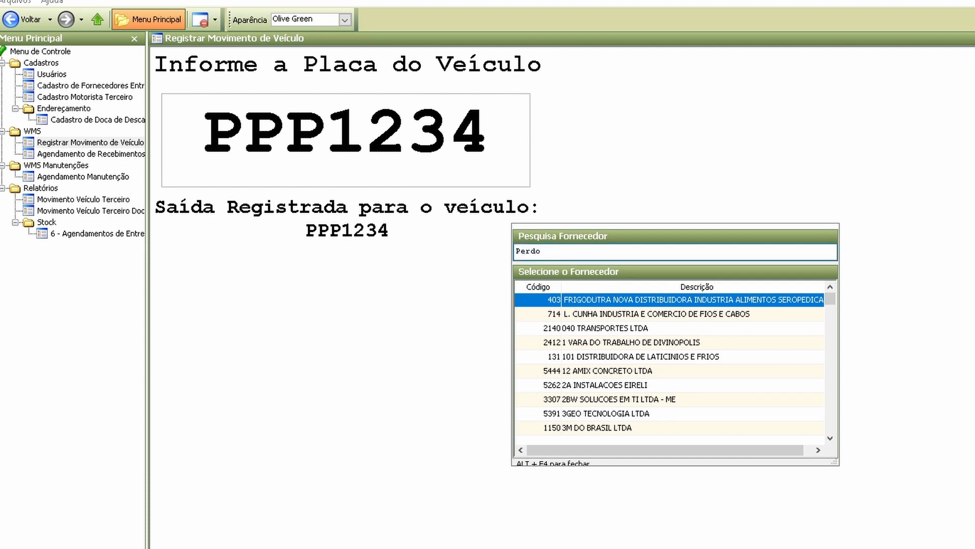
{"action": "key", "text": "BackSpace"}
{"action": "type", "text": "i"}
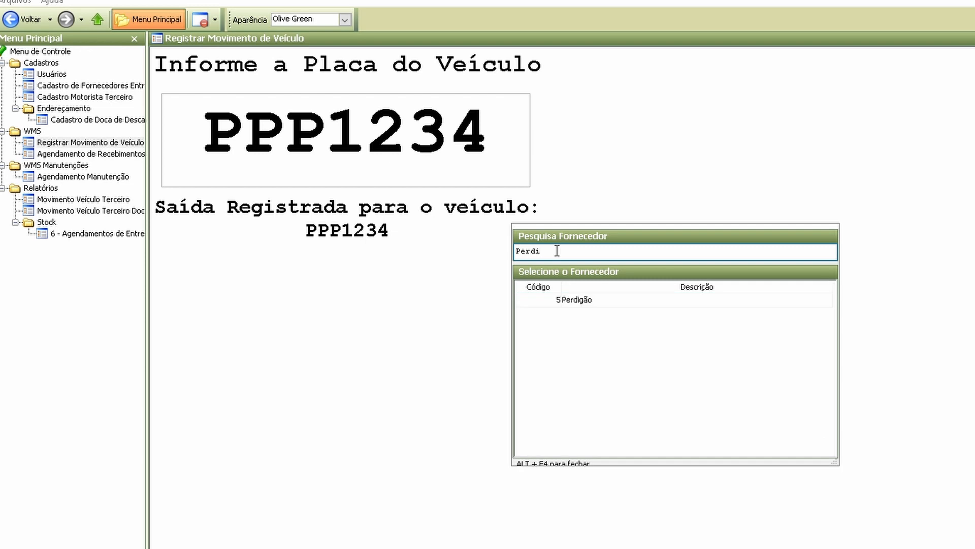
{"action": "double_click", "coordinate": [577, 300]}
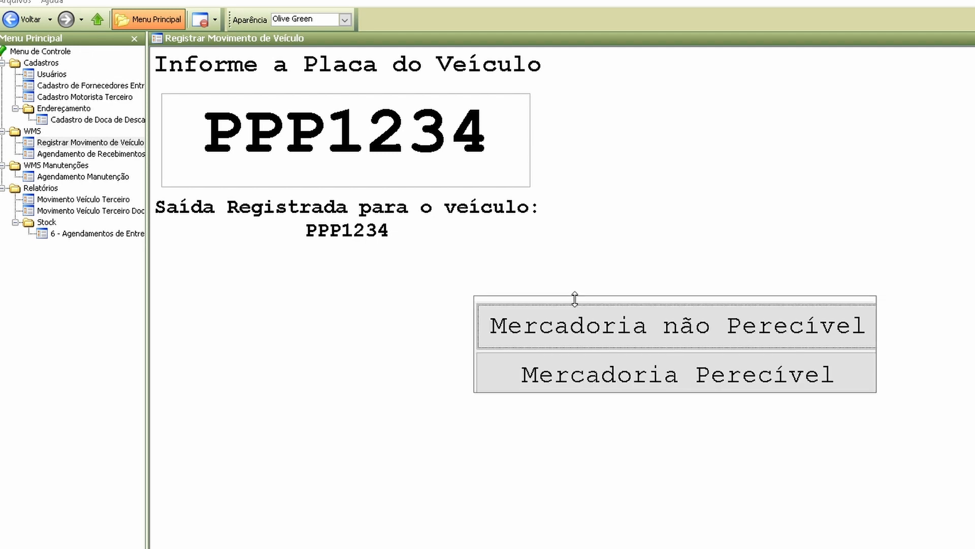
{"action": "left_click", "coordinate": [667, 339]}
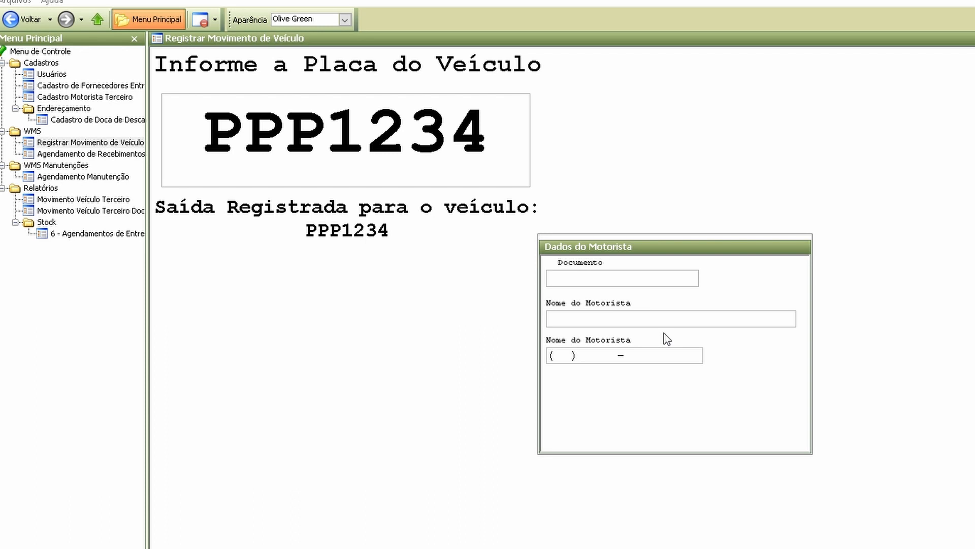
Step: Enter the driver's document number to register the entry of vehicle PPP1234, without informing the invoice keys
{"action": "type", "text": "77777777777"}
{"action": "key", "text": "Return"}
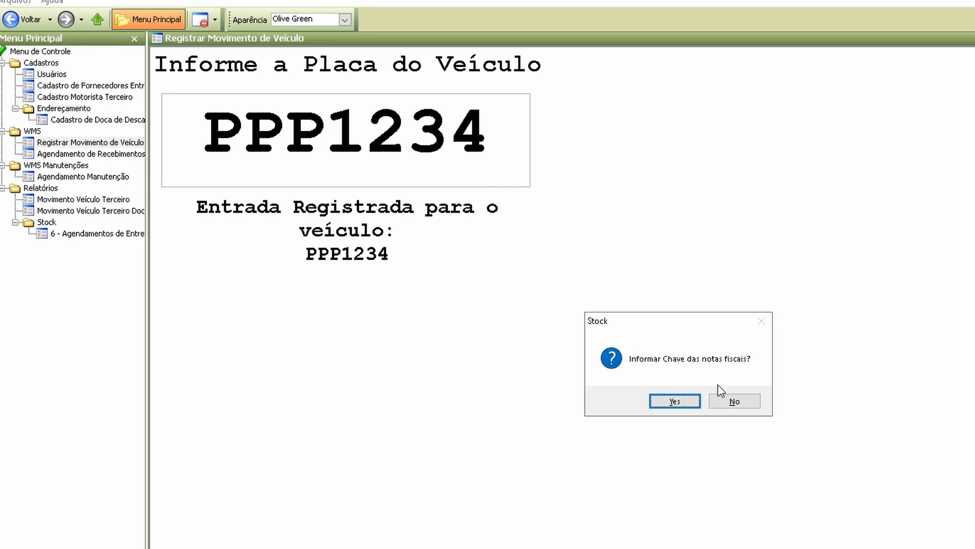
{"action": "left_click", "coordinate": [742, 402]}
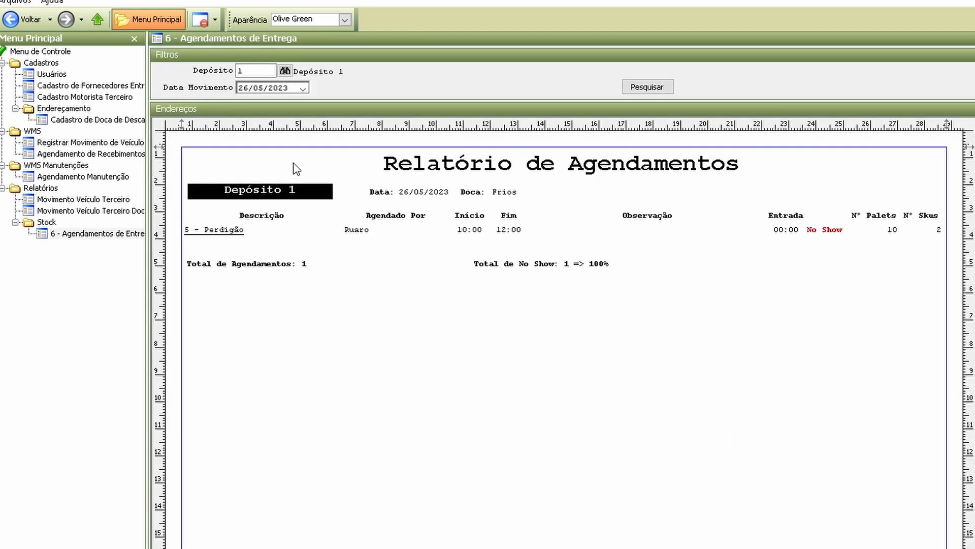
Step: Rerun the 6 - Agendamentos de Entrega report for Depósito 1 on 26/05/2023
{"action": "left_click", "coordinate": [655, 89]}
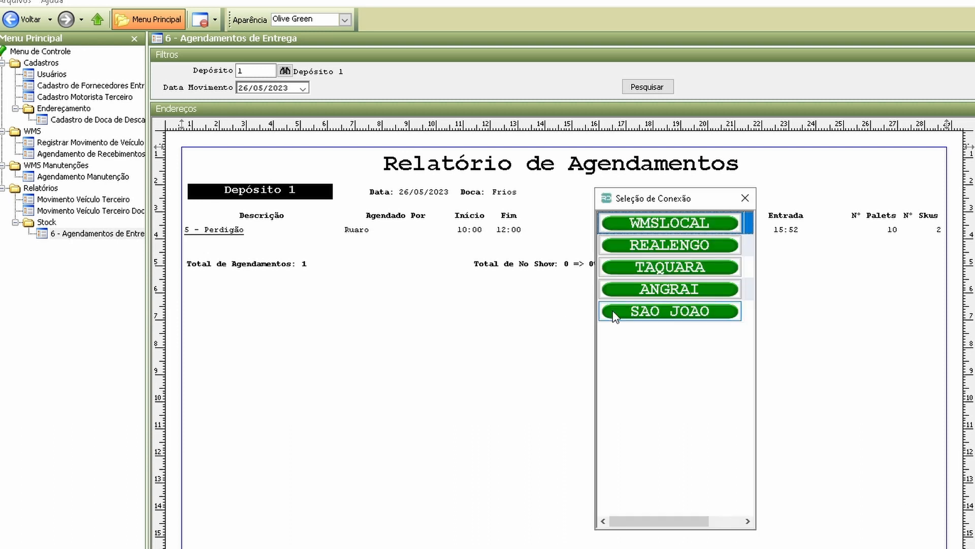
Step: Log in to the WMSLOCAL connection as admin with the account password
{"action": "left_click", "coordinate": [660, 228]}
{"action": "key", "text": "shift+Tab"}
{"action": "type", "text": "admin"}
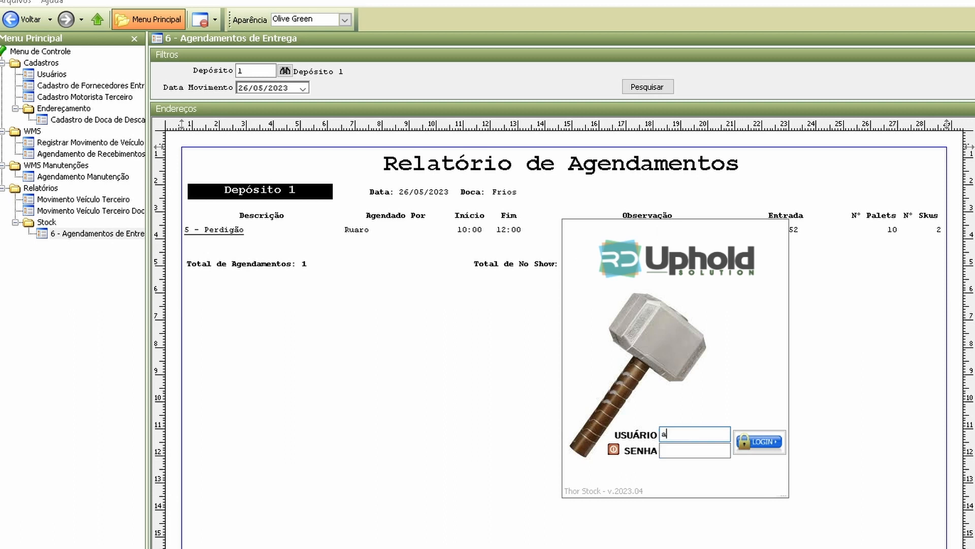
{"action": "key", "text": "Tab"}
{"action": "type", "text": "•••••"}
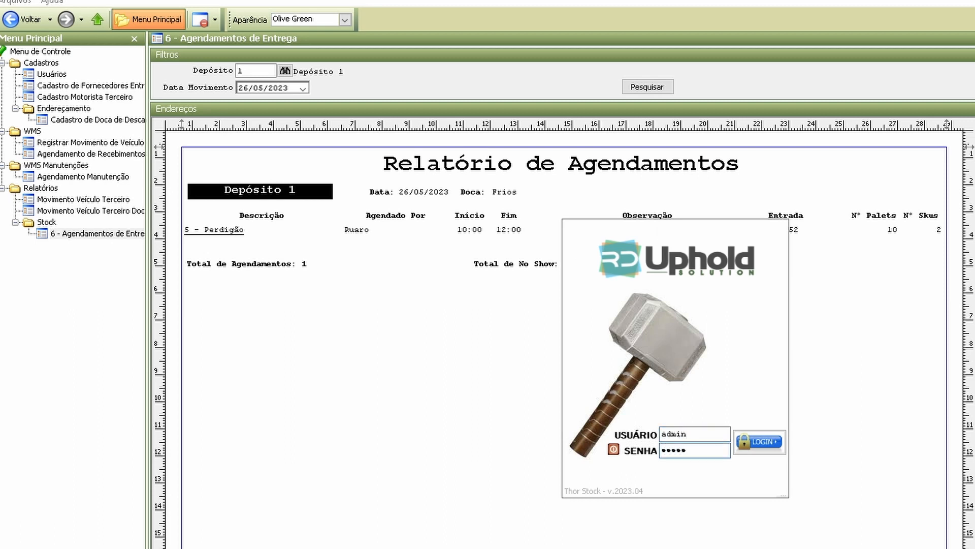
{"action": "key", "text": "ctrl+a"}
{"action": "type", "text": "•••••"}
{"action": "key", "text": "Return"}
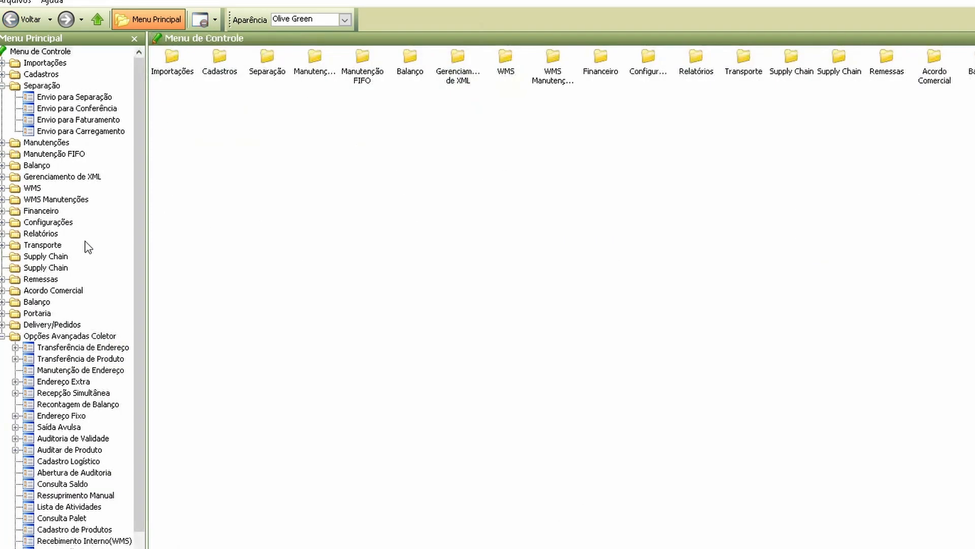
Step: View the Fila de Descarga report under Relatórios, then close it
{"action": "double_click", "coordinate": [42, 234]}
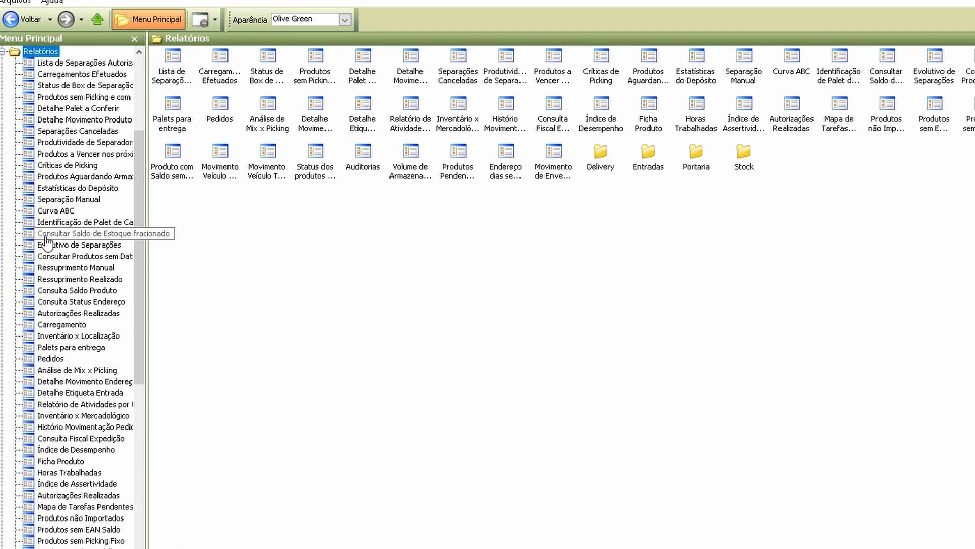
{"action": "scroll", "coordinate": [91, 419], "scroll_direction": "down", "scroll_amount": 1}
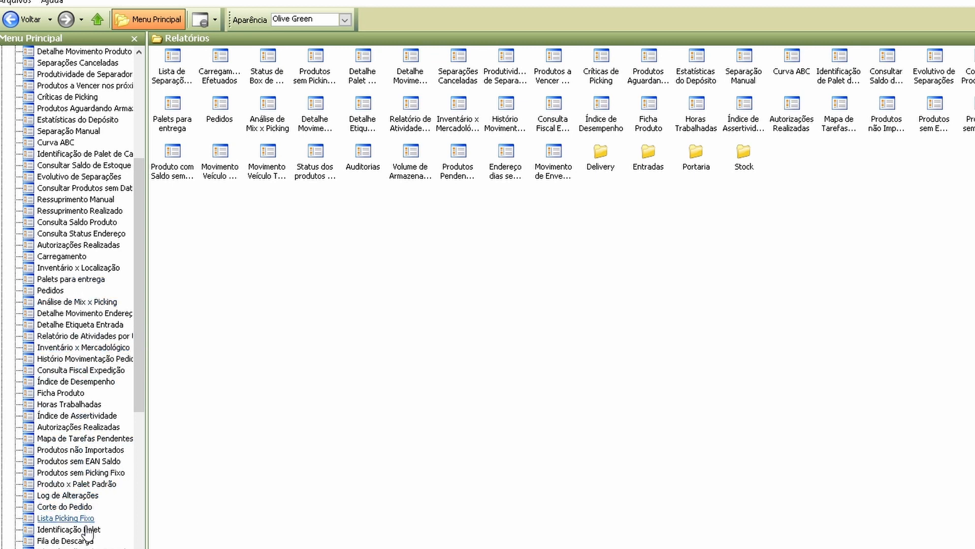
{"action": "left_click", "coordinate": [81, 539]}
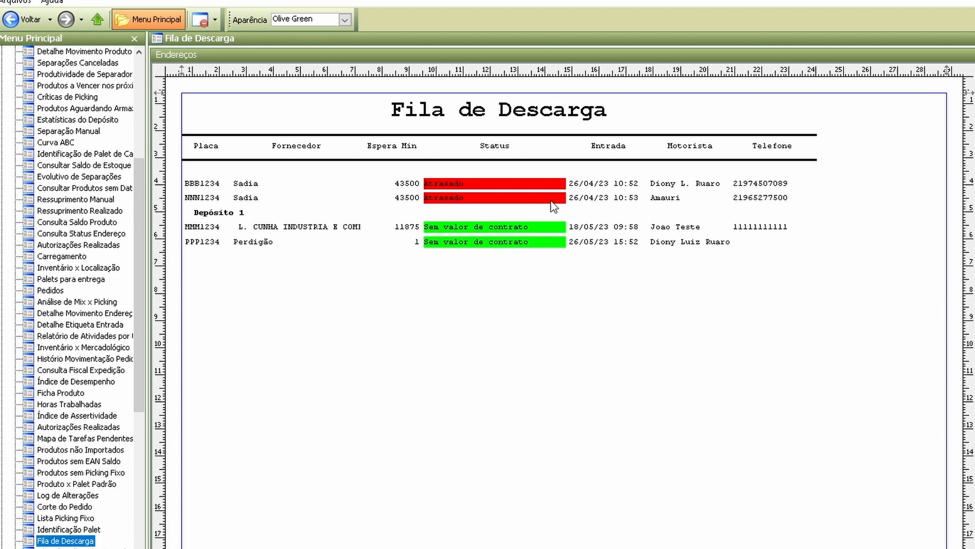
{"action": "left_click", "coordinate": [200, 23]}
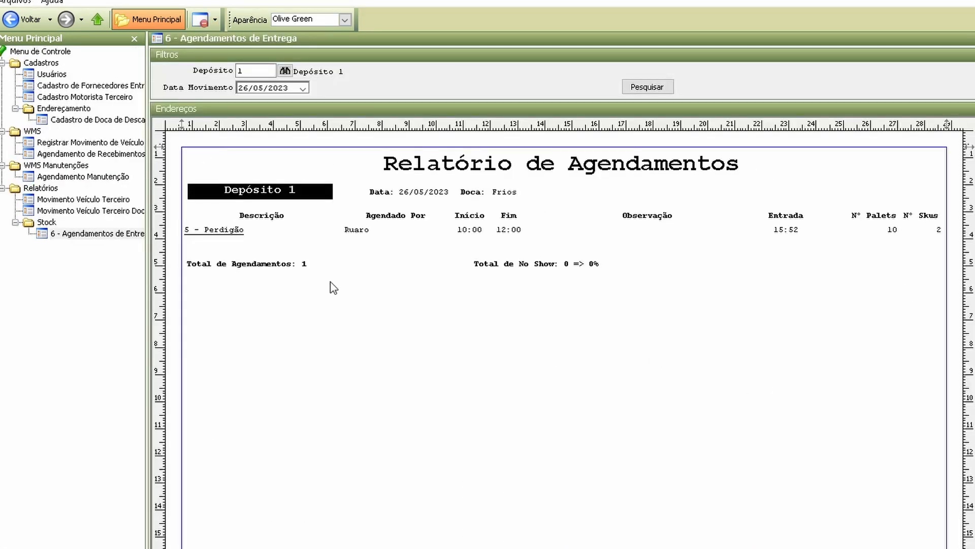
Step: Run the Movimento Veículo Terceiro report for the period 26/05/2023 to 26/05/2023
{"action": "left_click", "coordinate": [98, 201]}
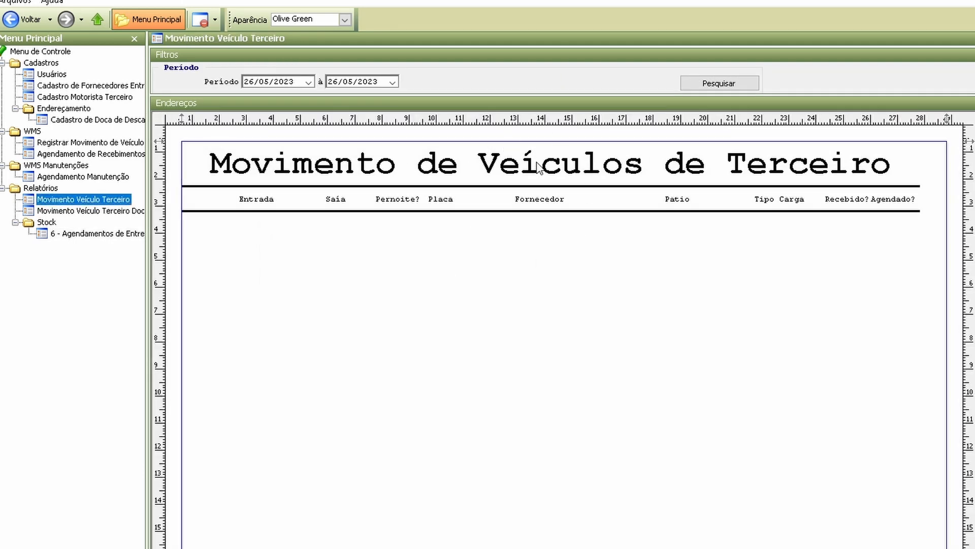
{"action": "left_click", "coordinate": [734, 87]}
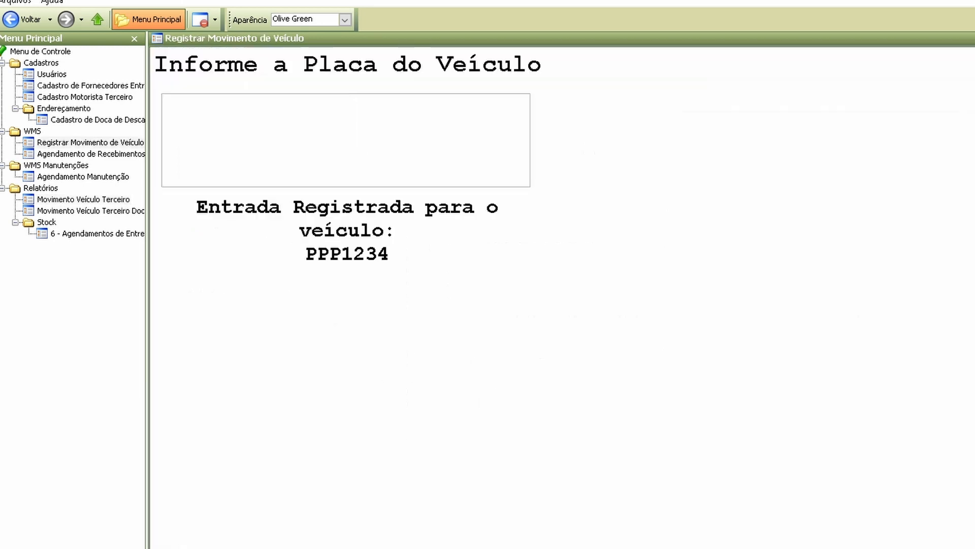
Step: Start a movement for the third-party vehicle with plate YYY1234 and choose 040 TRANSPORTES LTDA as its supplier
{"action": "left_click", "coordinate": [340, 166]}
{"action": "type", "text": "YY"}
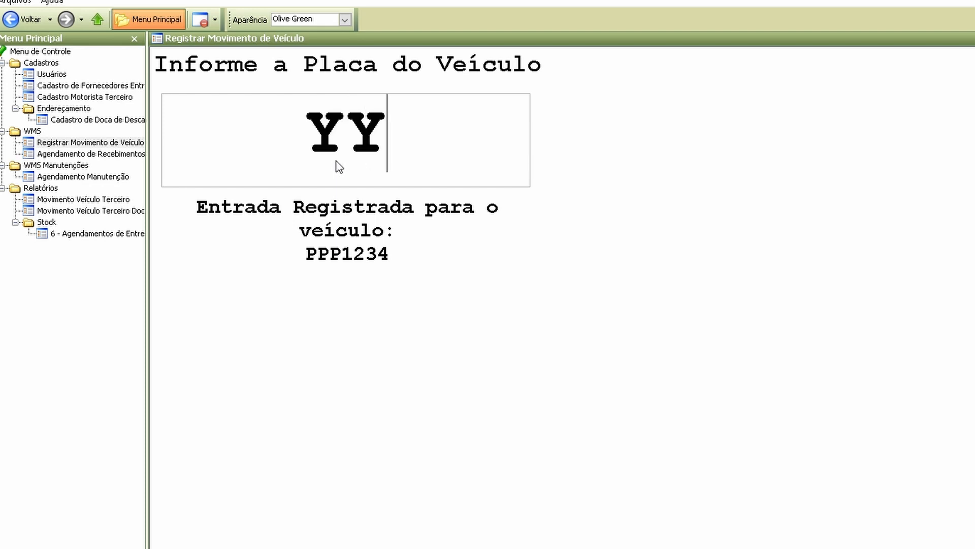
{"action": "type", "text": "Y1234"}
{"action": "key", "text": "Return"}
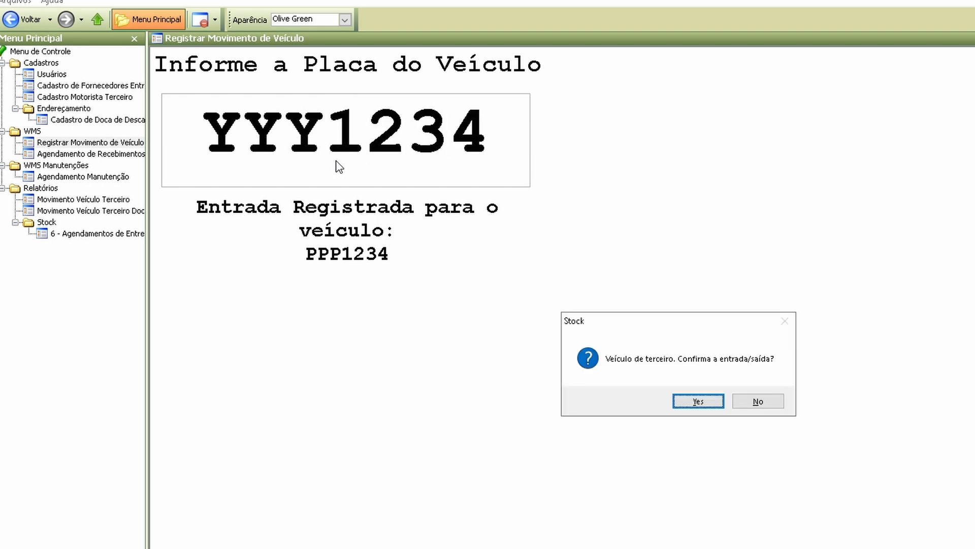
{"action": "key", "text": "Return"}
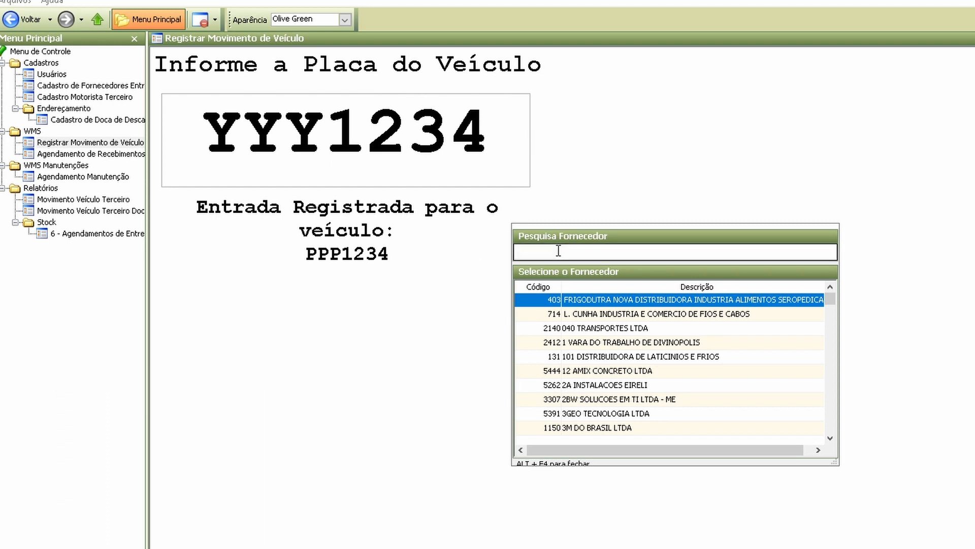
{"action": "double_click", "coordinate": [593, 331]}
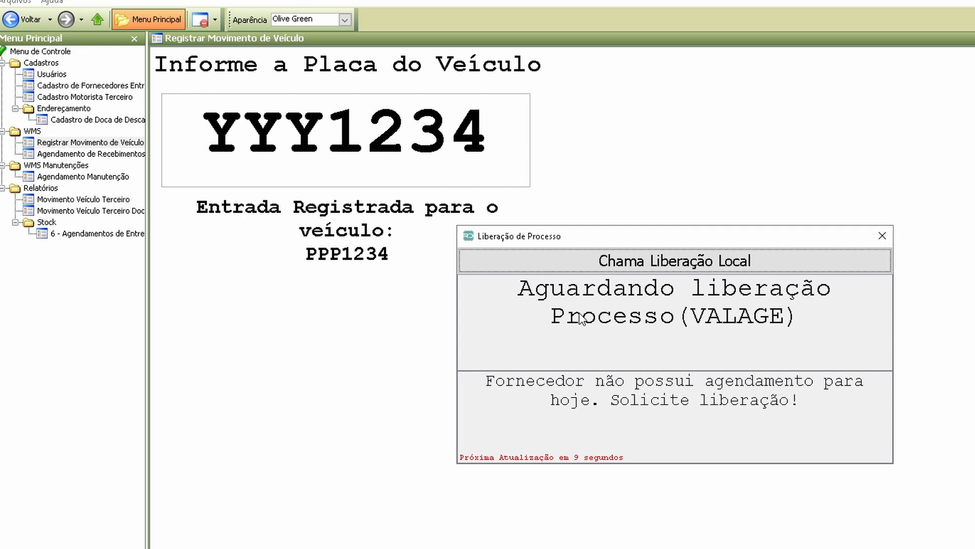
Step: Authorize the unscheduled supplier through local release, using the stock user and its password
{"action": "left_click", "coordinate": [645, 262]}
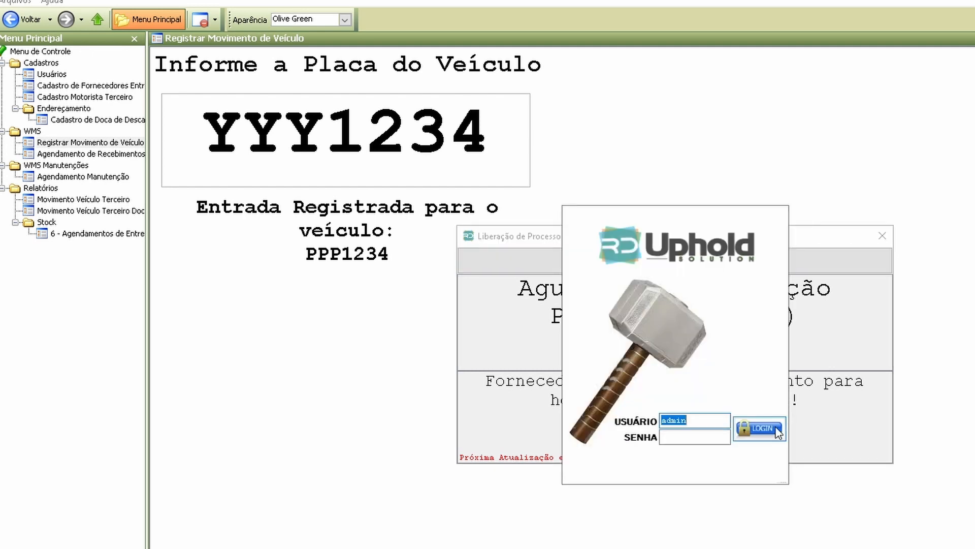
{"action": "type", "text": "stock"}
{"action": "key", "text": "Tab"}
{"action": "type", "text": "123"}
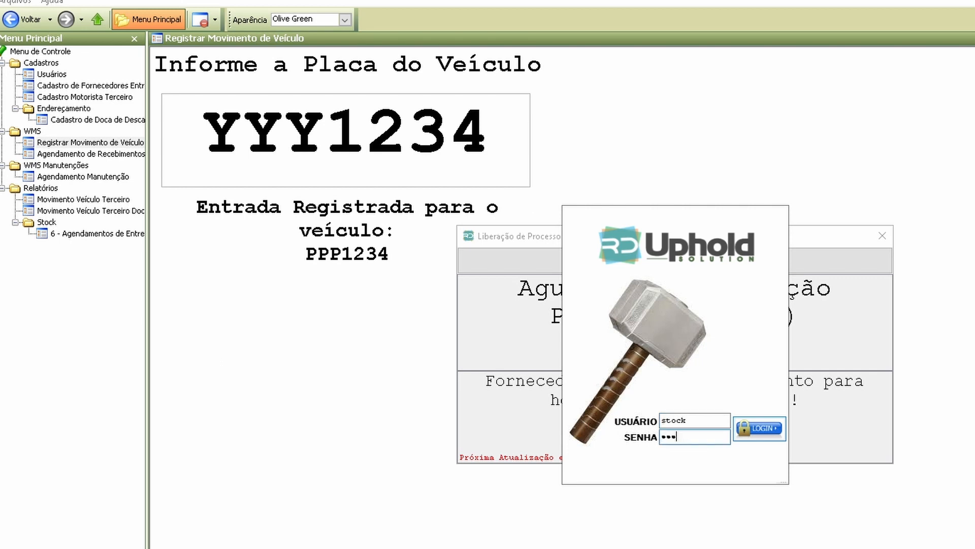
{"action": "type", "text": "4"}
{"action": "left_click", "coordinate": [776, 428]}
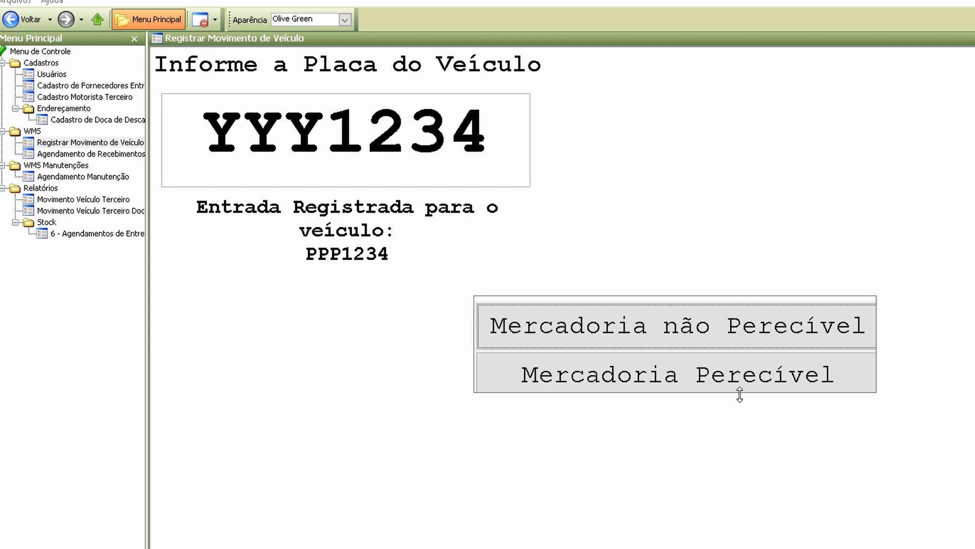
Step: Complete the entry of YYY1234 as Mercadoria não Perecível with the driver's document, name and phone number, without informing invoice keys
{"action": "left_click", "coordinate": [695, 338]}
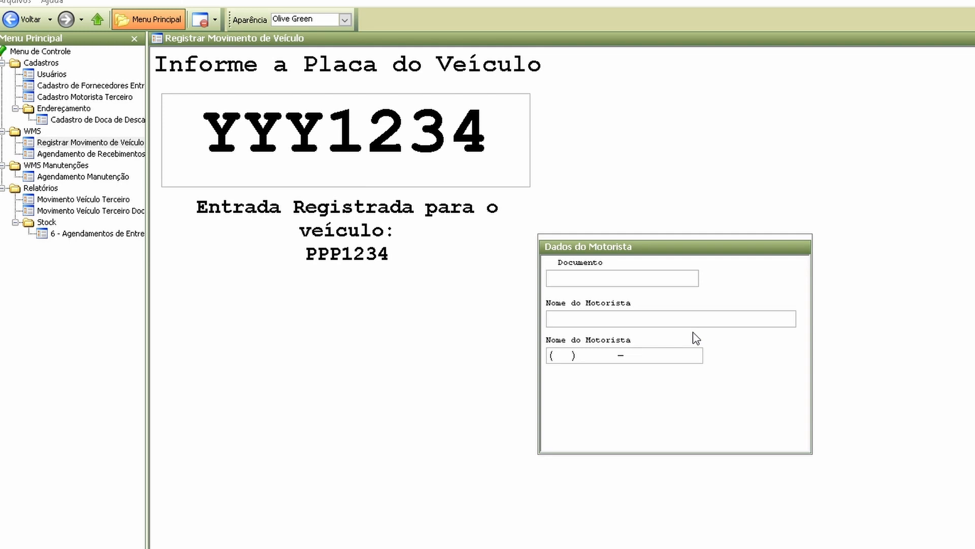
{"action": "type", "text": "12341234"}
{"action": "key", "text": "Tab"}
{"action": "type", "text": "Mo"}
{"action": "key", "text": "BackSpace"}
{"action": "type", "text": "oro"}
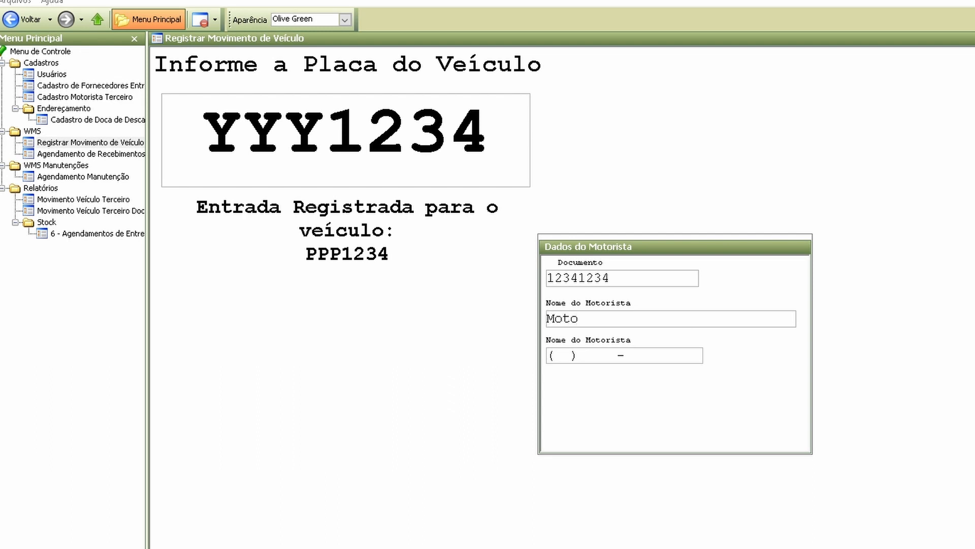
{"action": "type", "text": "rista teste"}
{"action": "key", "text": "Tab"}
{"action": "type", "text": "21)12345-6789"}
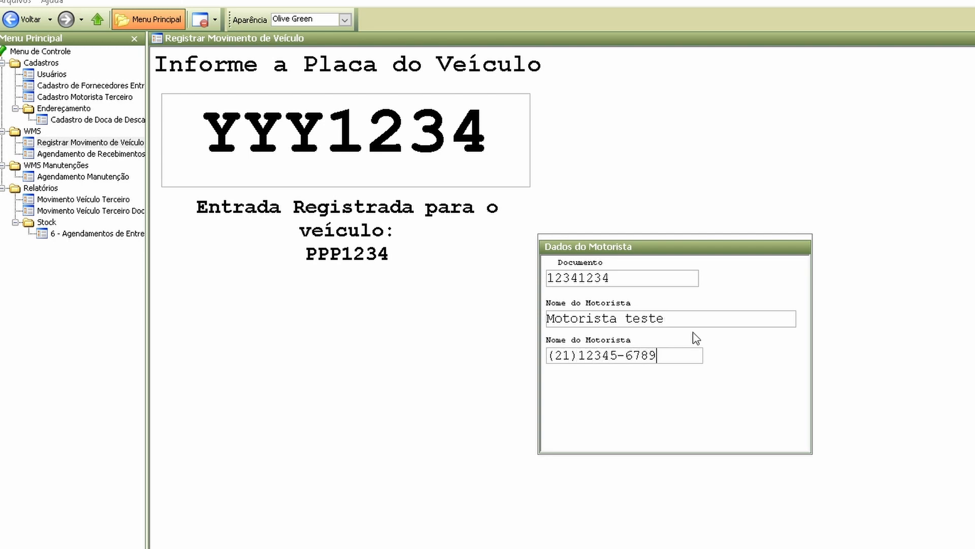
{"action": "key", "text": "Return"}
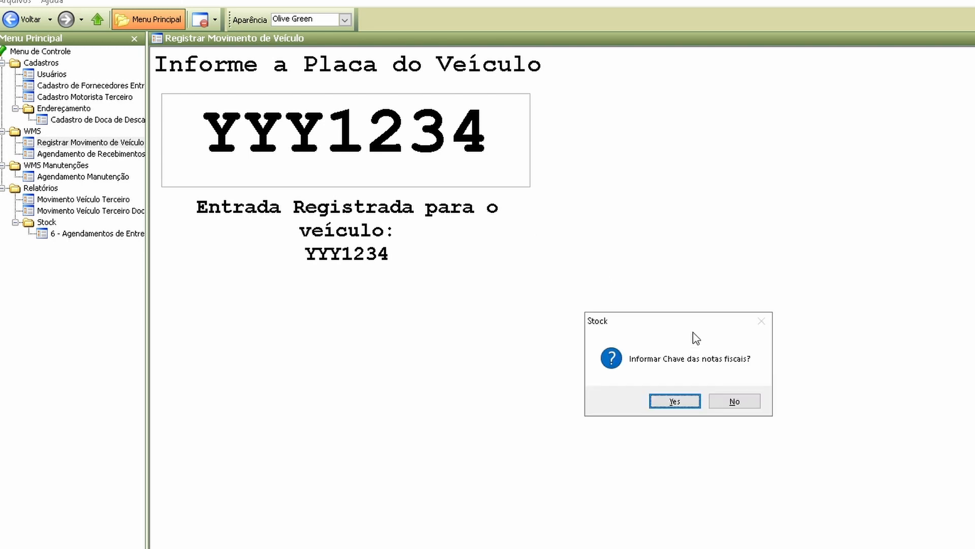
{"action": "left_click", "coordinate": [735, 401]}
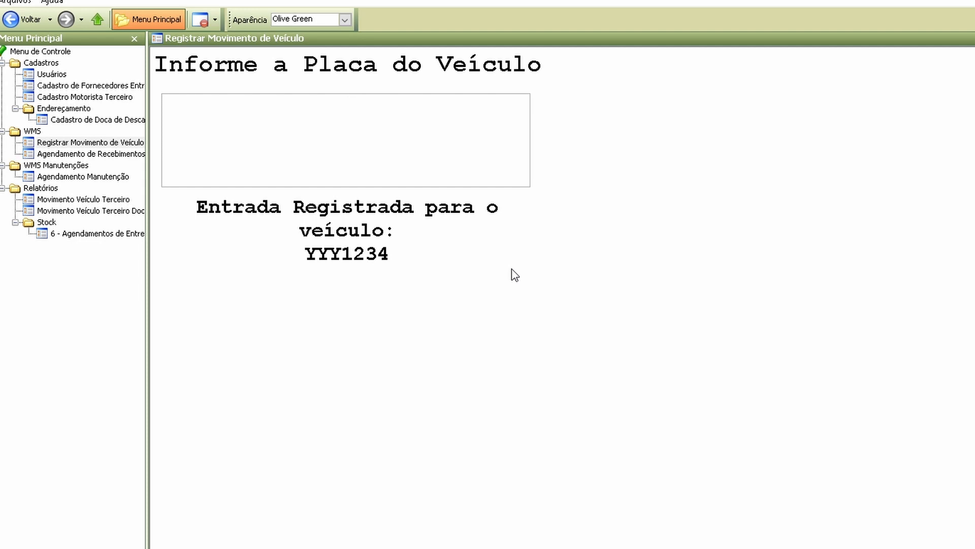
{"action": "type", "text": "YYY"}
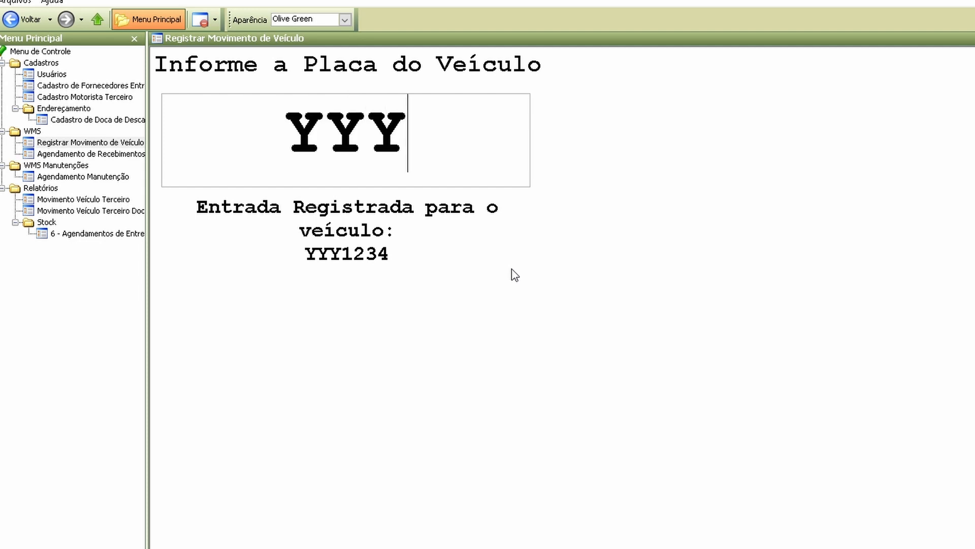
{"action": "type", "text": "123"}
{"action": "key", "text": "BackSpace"}
{"action": "key", "text": "BackSpace"}
{"action": "key", "text": "BackSpace"}
{"action": "key", "text": "BackSpace"}
{"action": "key", "text": "BackSpace"}
{"action": "key", "text": "BackSpace"}
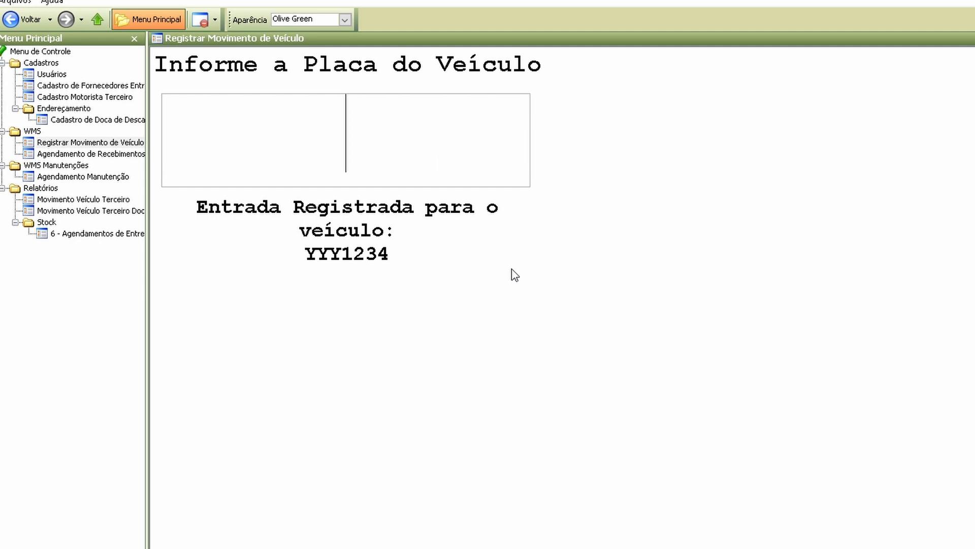
Step: Register the exit of vehicle PPP1234, confirming that its goods were received
{"action": "type", "text": "PPP1234"}
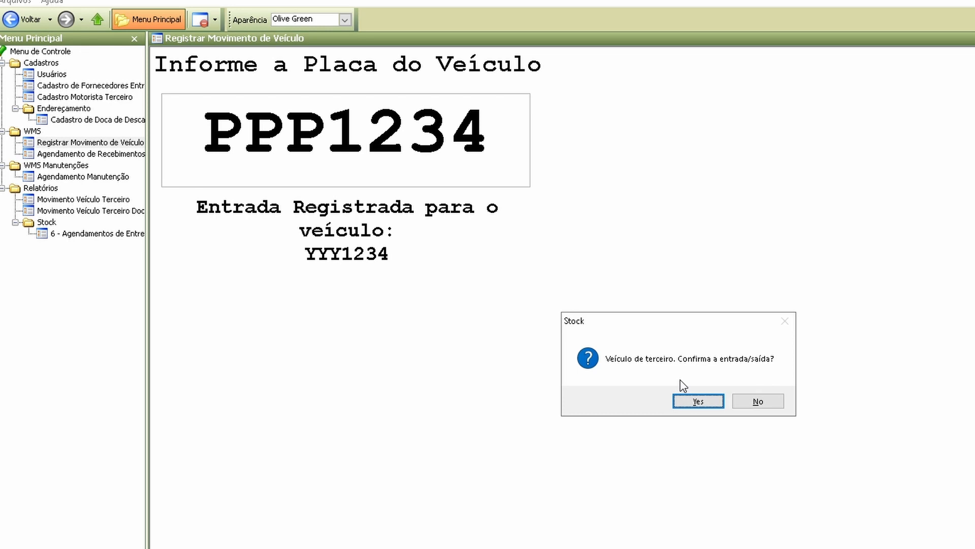
{"action": "left_click", "coordinate": [697, 401]}
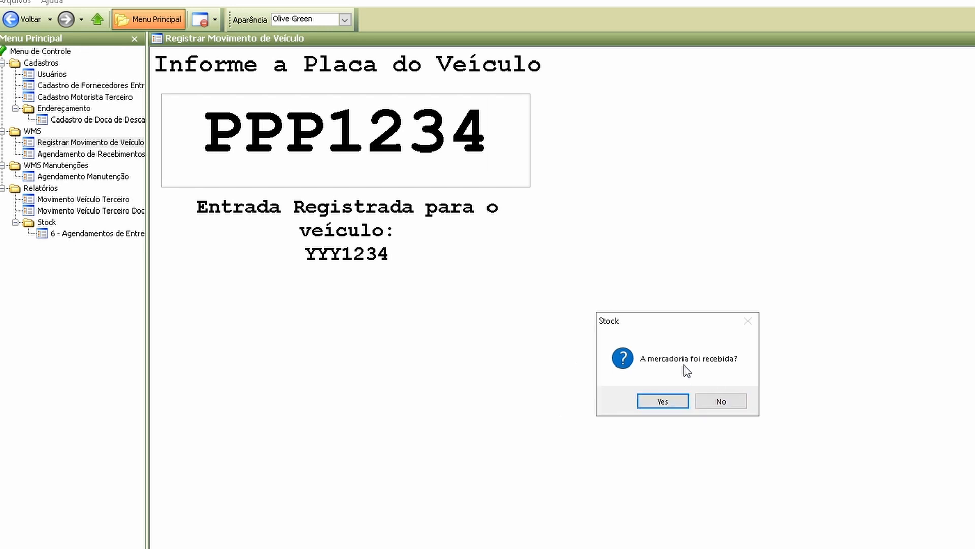
{"action": "left_click", "coordinate": [663, 401]}
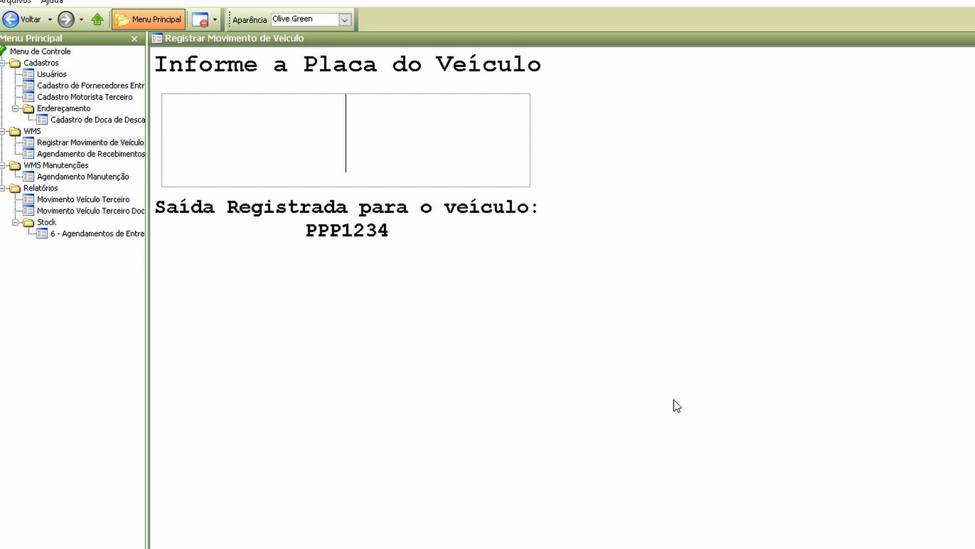
Step: Register the exit of vehicle YYY1234, marking its goods as not received
{"action": "type", "text": "YYY"}
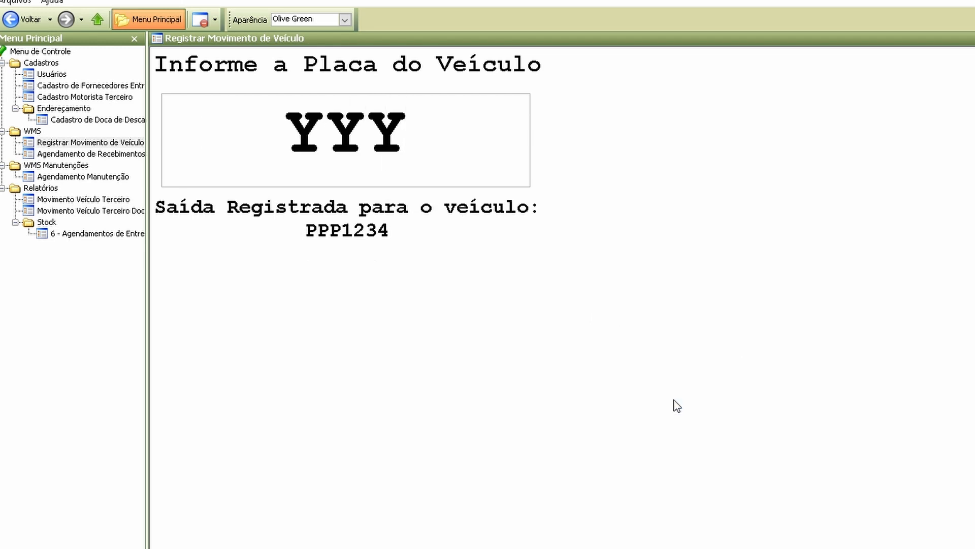
{"action": "type", "text": "1234"}
{"action": "key", "text": "Return"}
{"action": "left_click", "coordinate": [698, 402]}
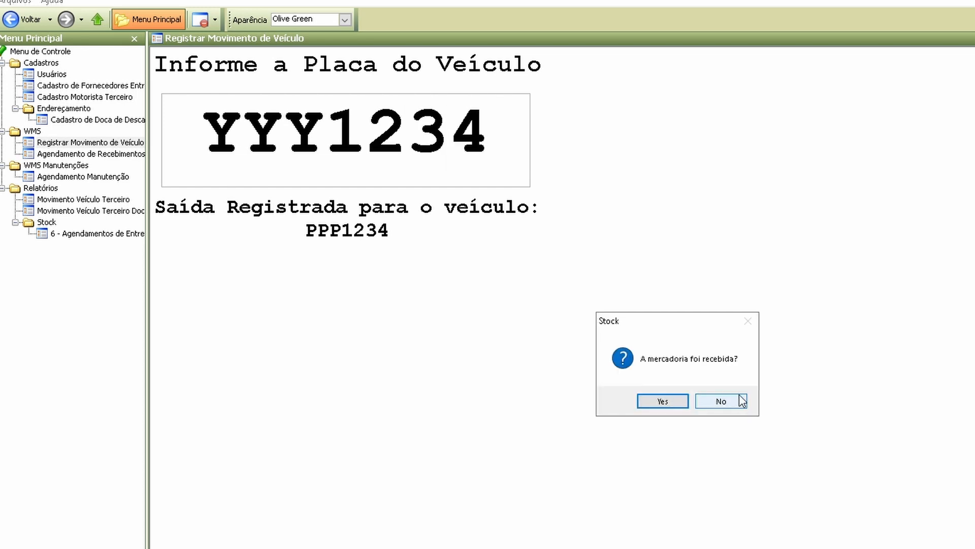
{"action": "left_click", "coordinate": [735, 401]}
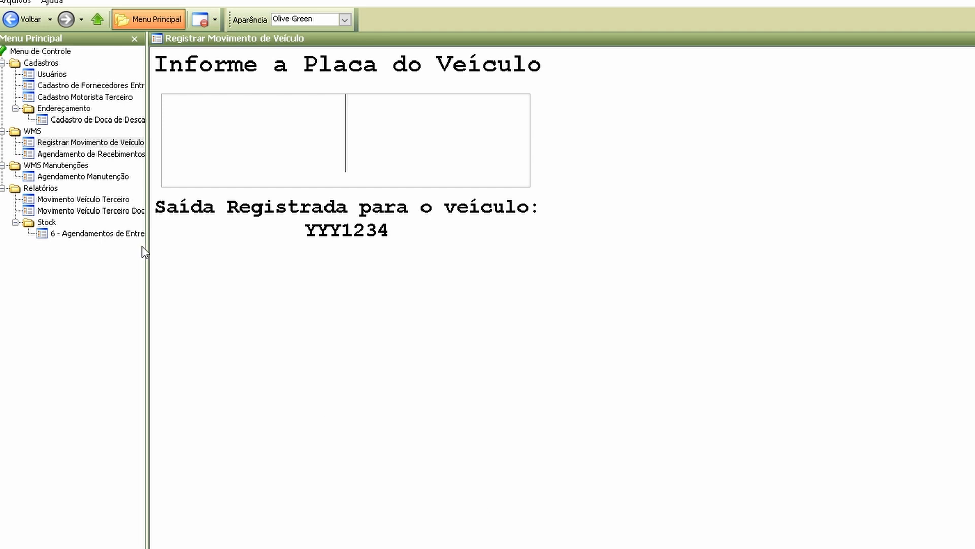
Step: Run the Movimento Veículo Terceiro report for 26/05/2023 and expand Depósito 1 with the details of both vehicle movements
{"action": "left_click", "coordinate": [83, 199]}
{"action": "left_click", "coordinate": [709, 83]}
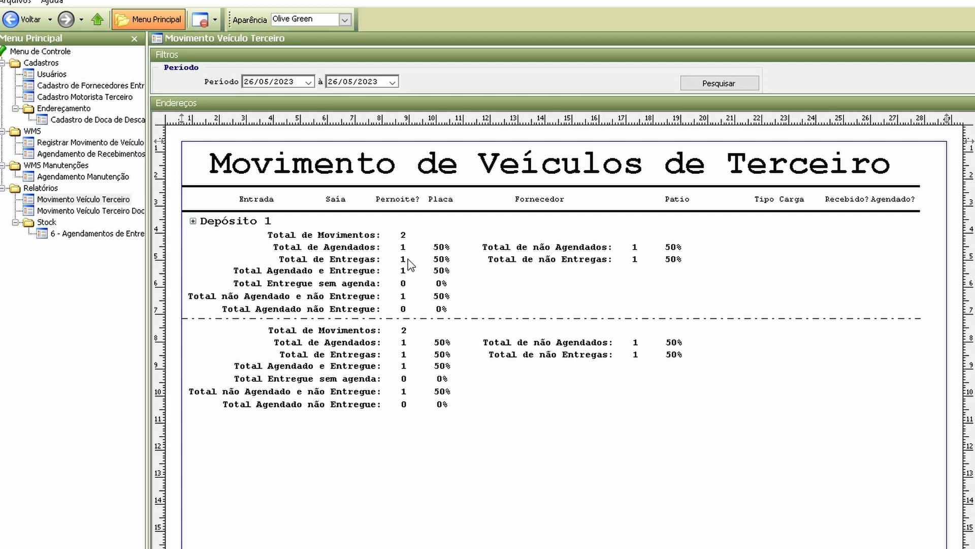
{"action": "left_click", "coordinate": [193, 221]}
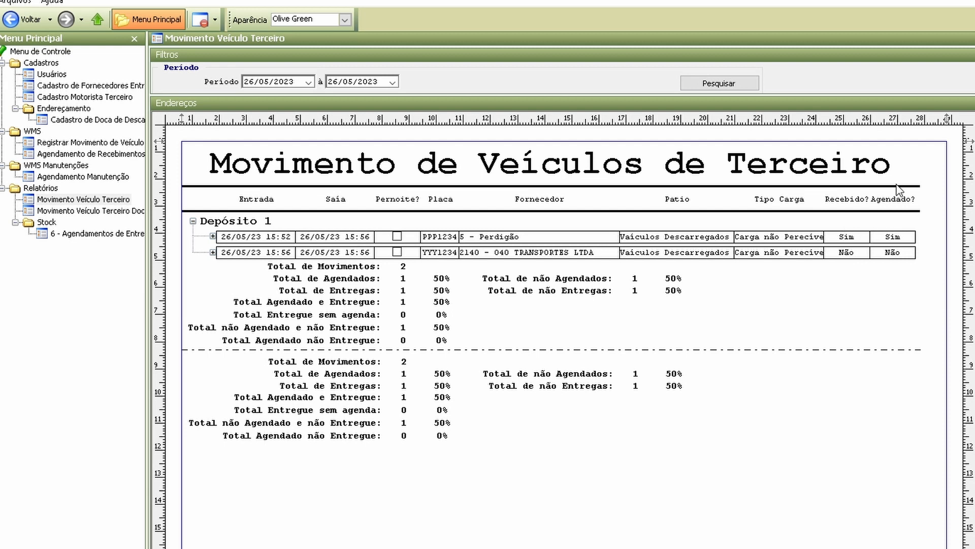
{"action": "left_click", "coordinate": [212, 236]}
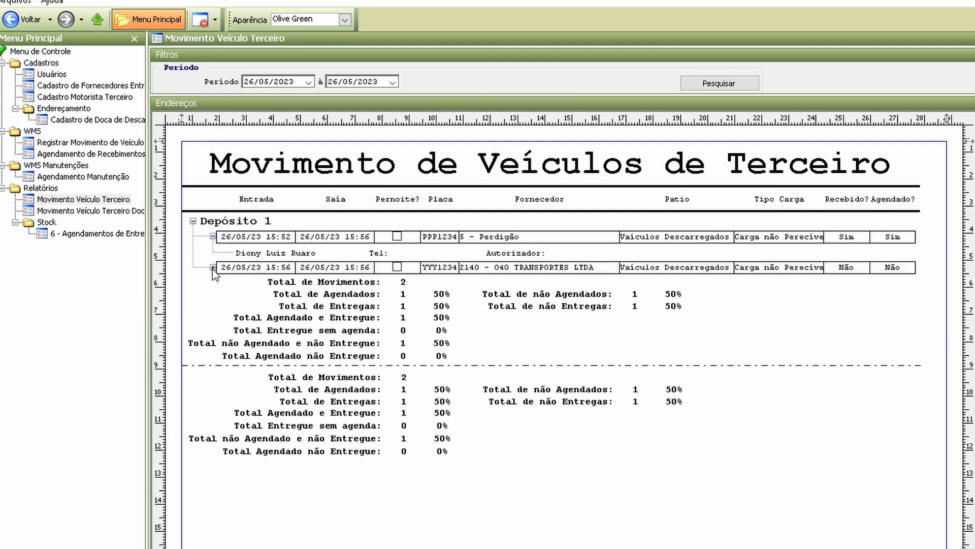
{"action": "left_click", "coordinate": [212, 267]}
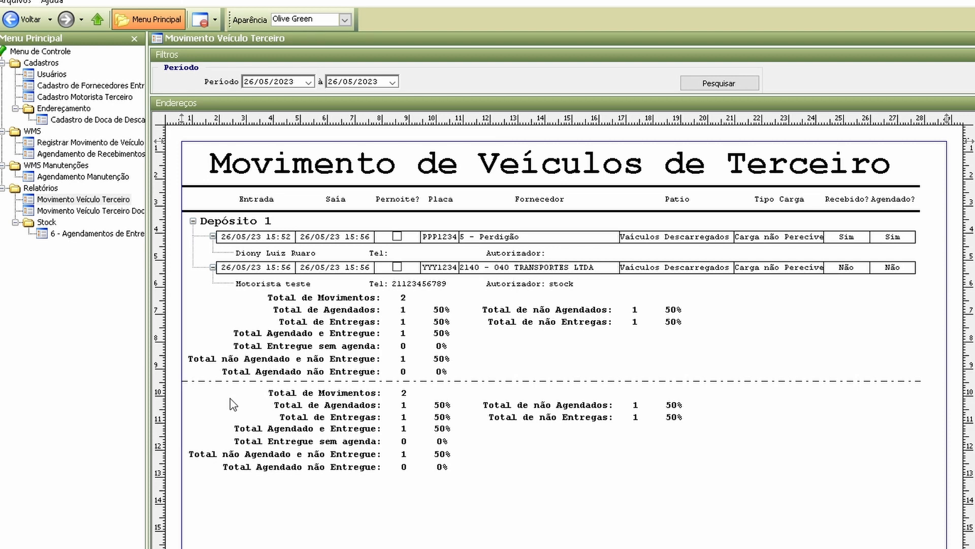